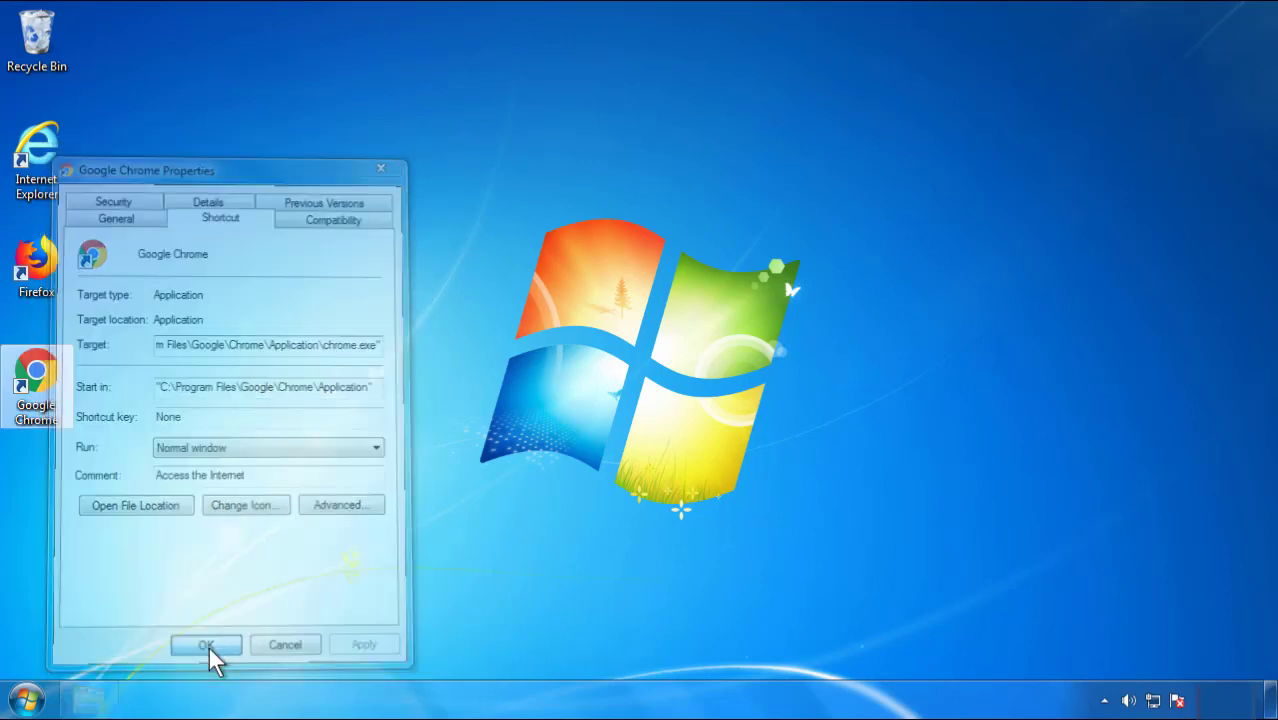
Close the Google Chrome shortcut's Properties dialog and bring up the Start menu.
click(27, 700)
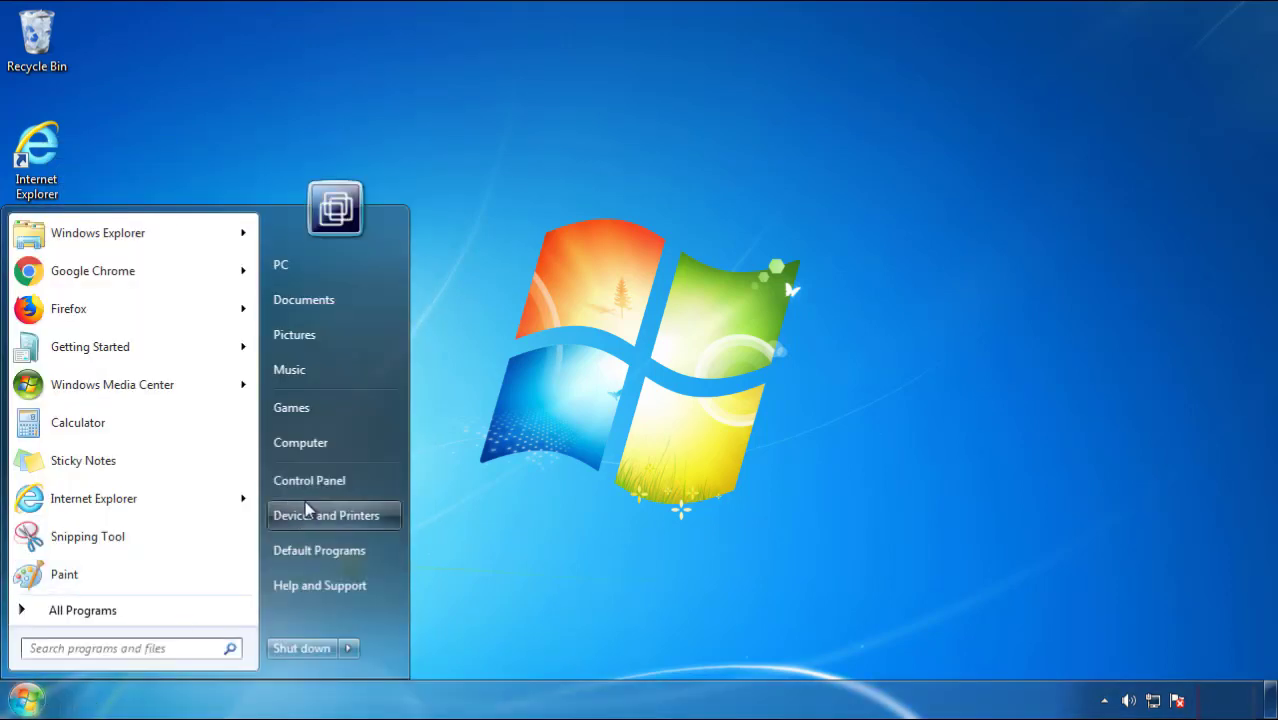
Uninstall SearchMine 2.00 via Programs and Features, sorted by newest install date, then close it.
click(320, 477)
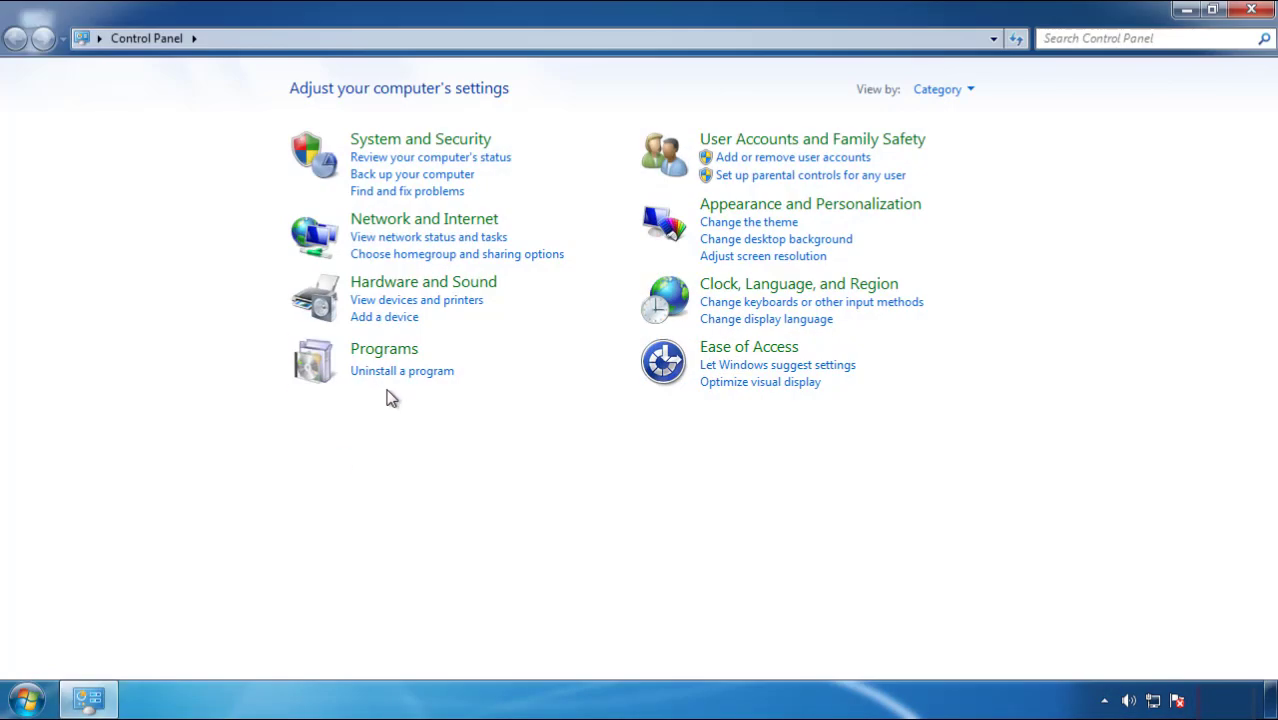
click(400, 370)
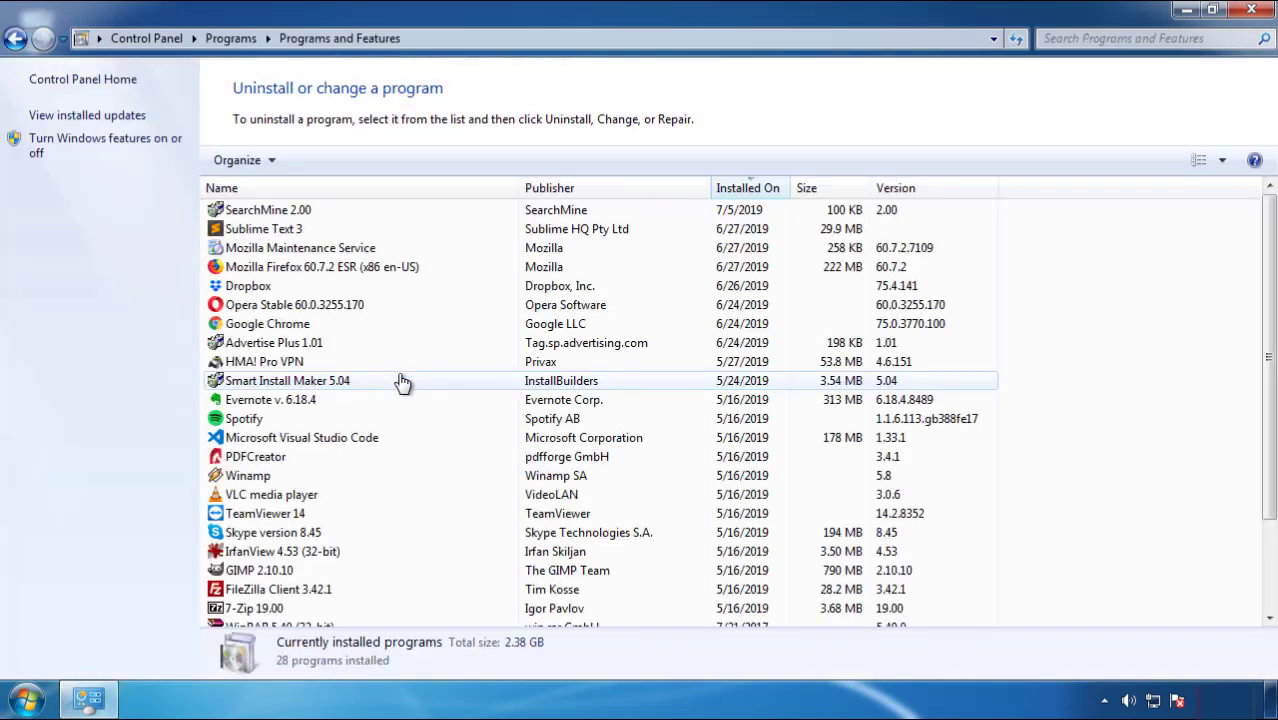
click(749, 190)
click(741, 190)
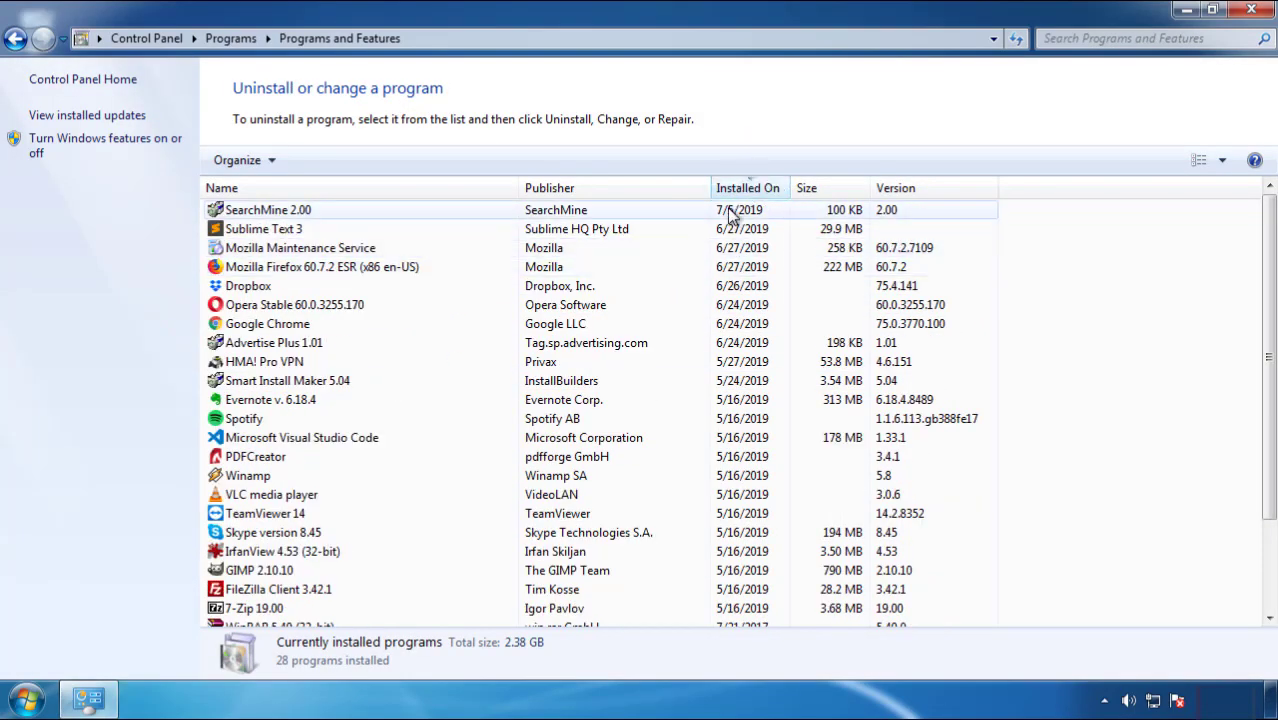
click(270, 214)
click(321, 163)
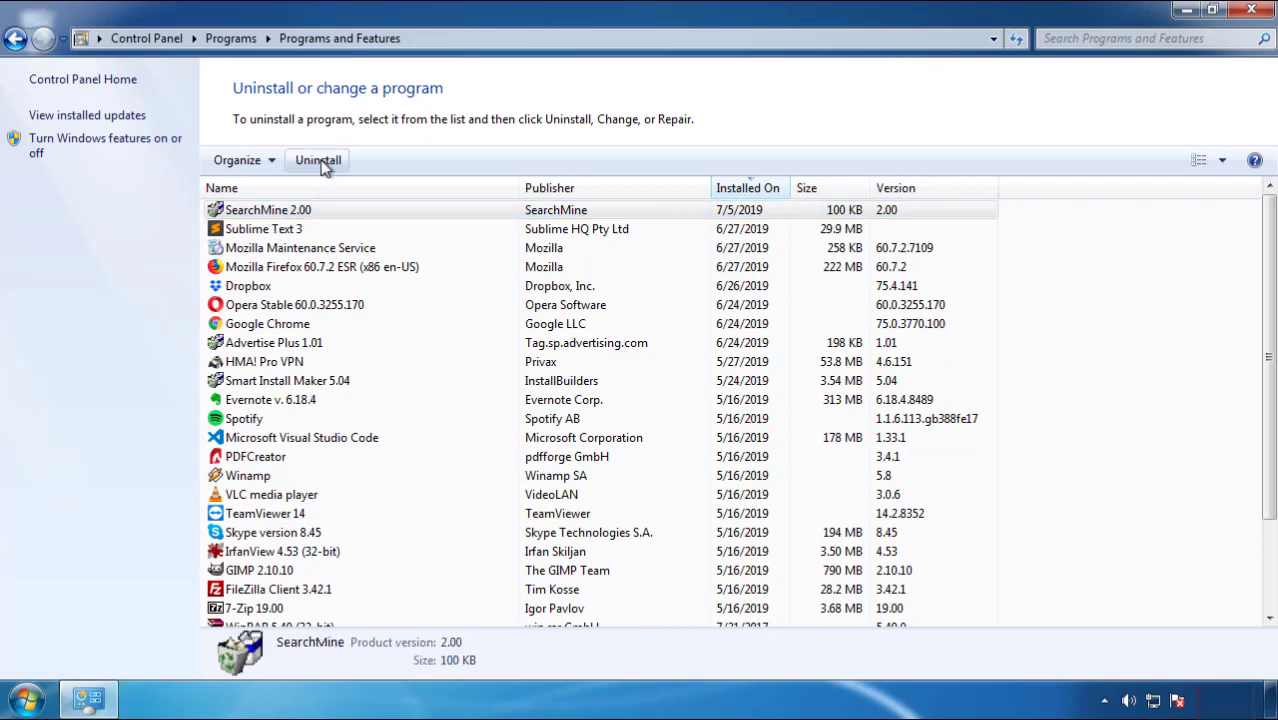
click(745, 530)
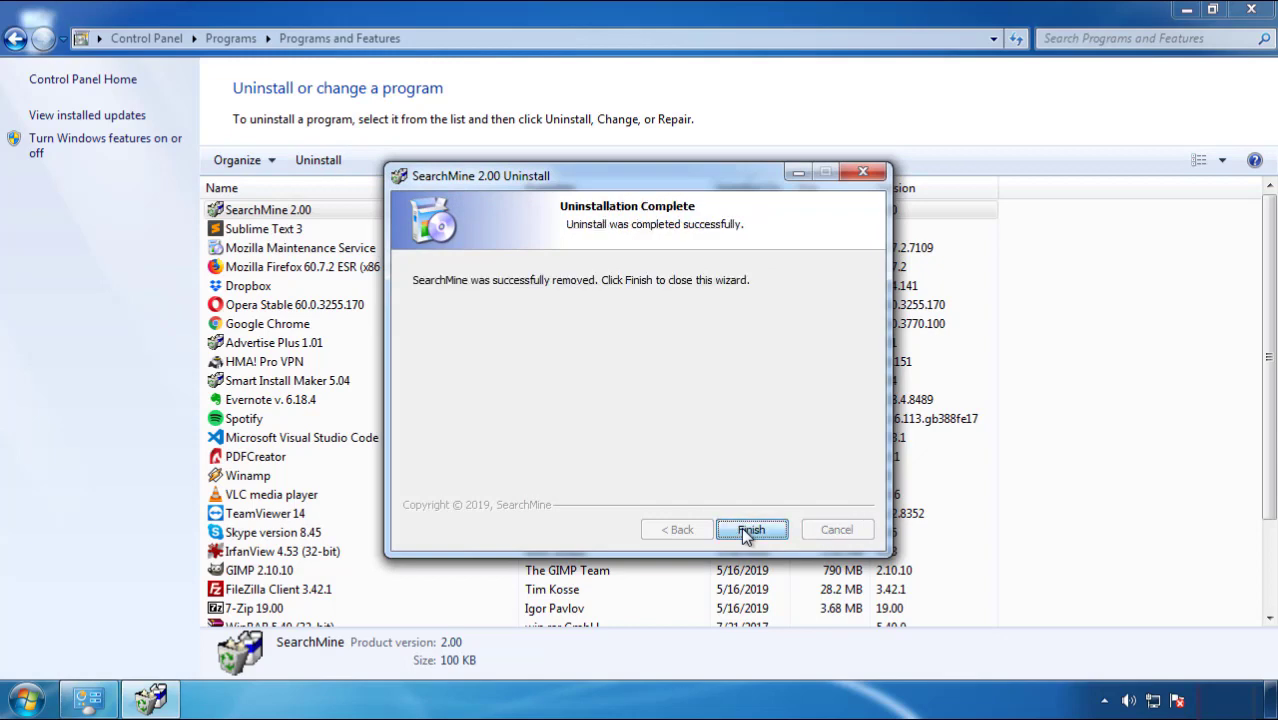
click(741, 528)
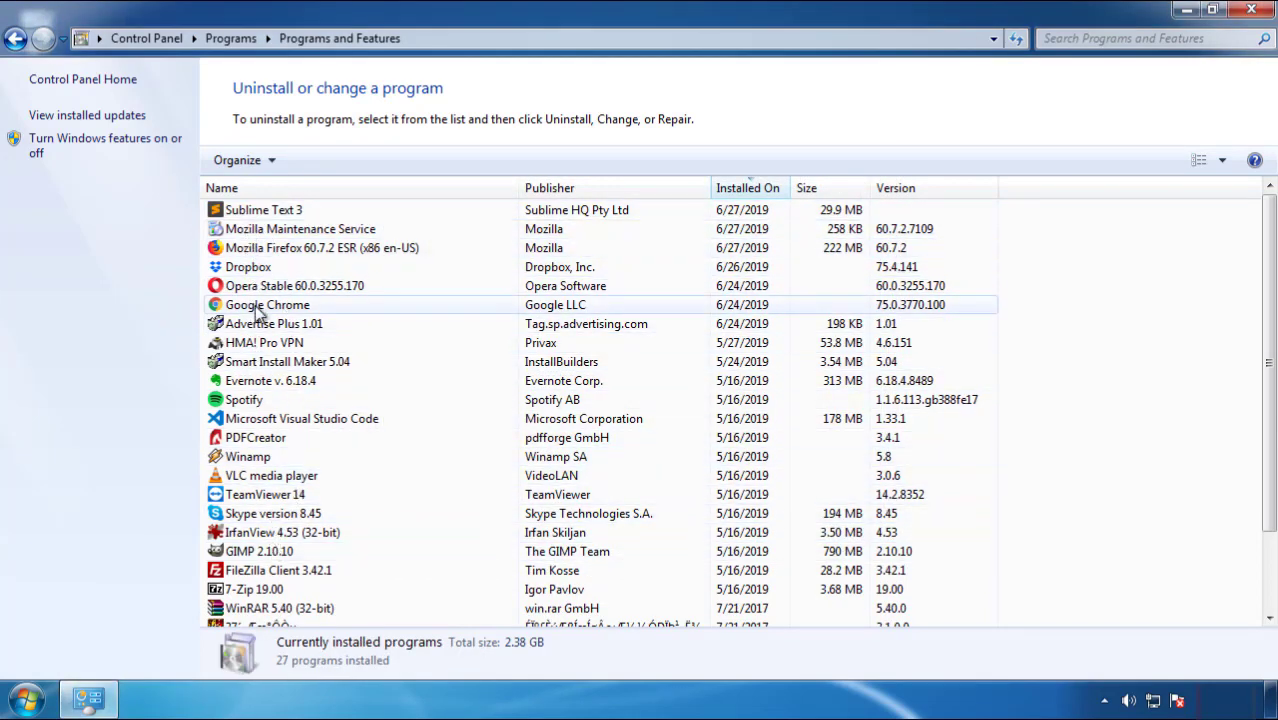
click(1253, 12)
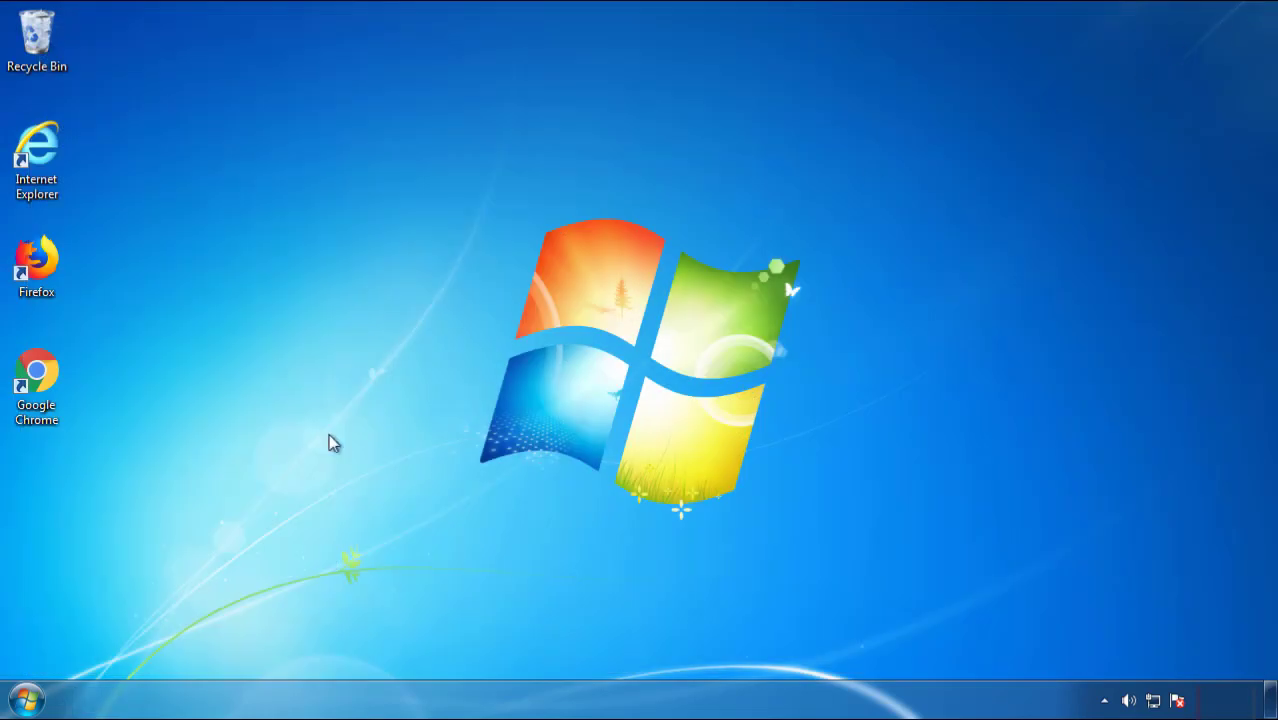
Restart Windows and choose Safe Mode from the Advanced Boot Options menu.
click(24, 703)
click(348, 648)
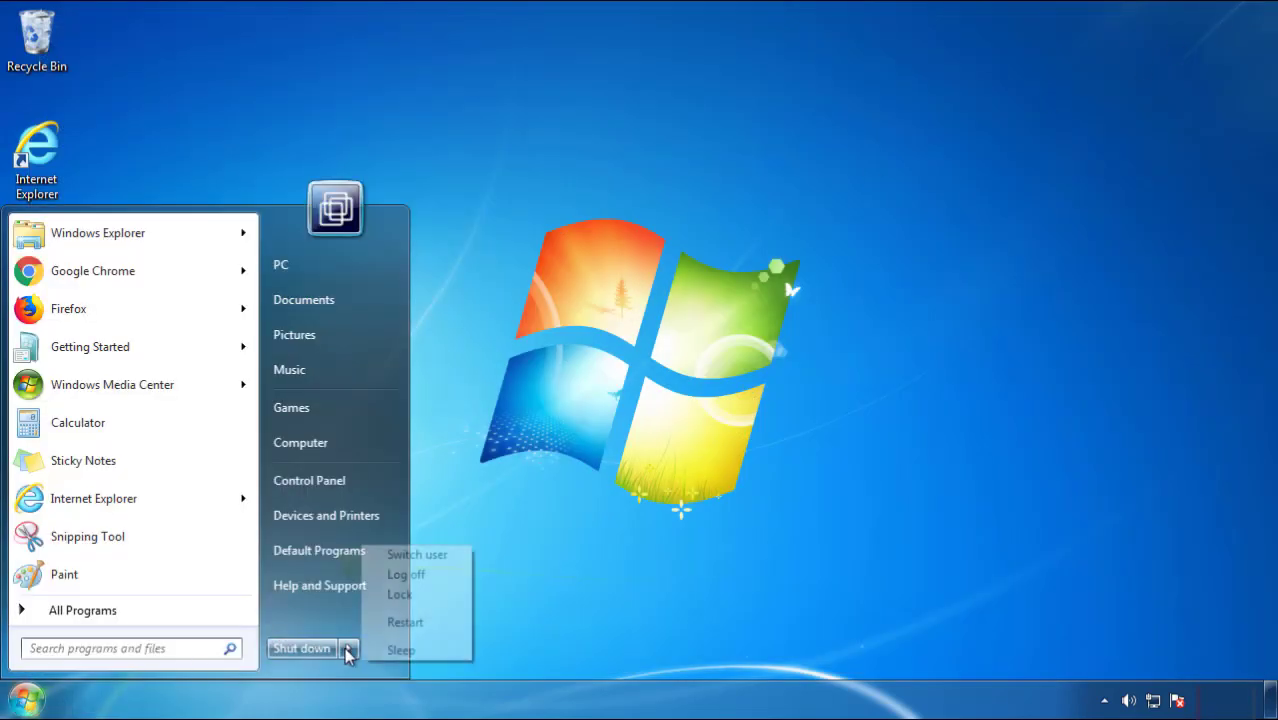
click(424, 630)
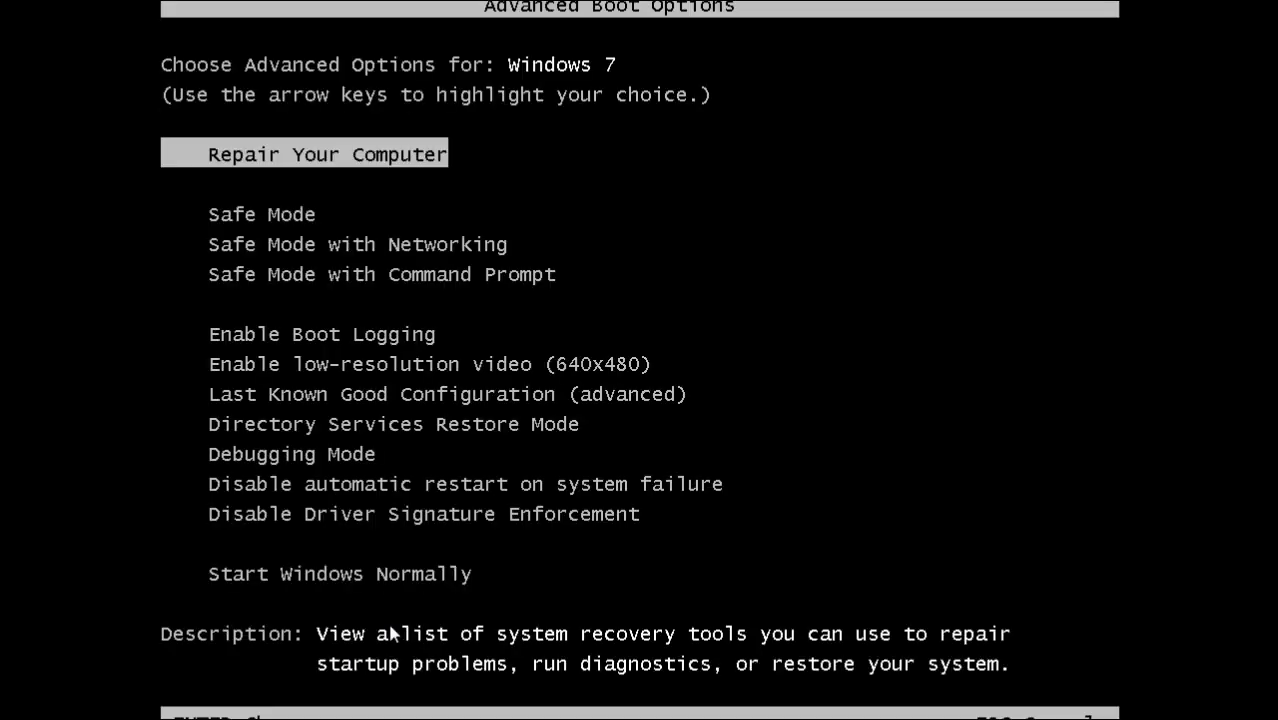
key(Down)
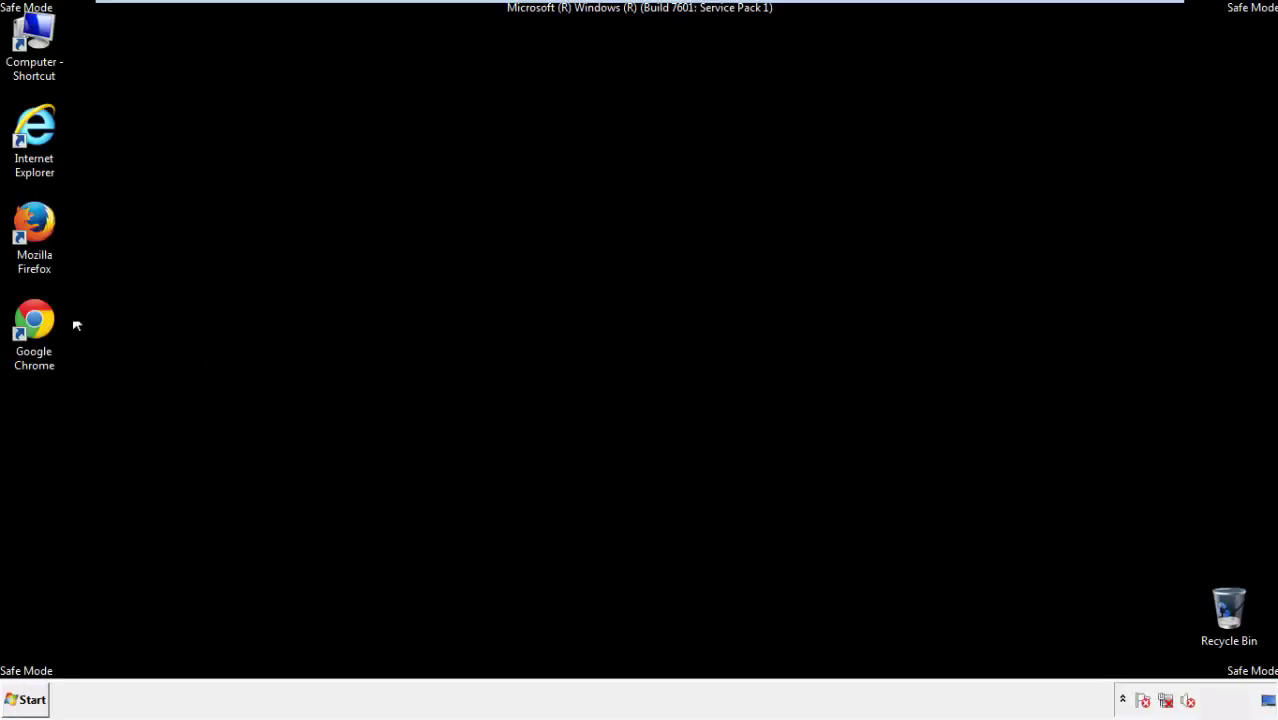
Launch Firefox, decline the default-browser prompt, and keep the menu bar shown.
double_click(45, 232)
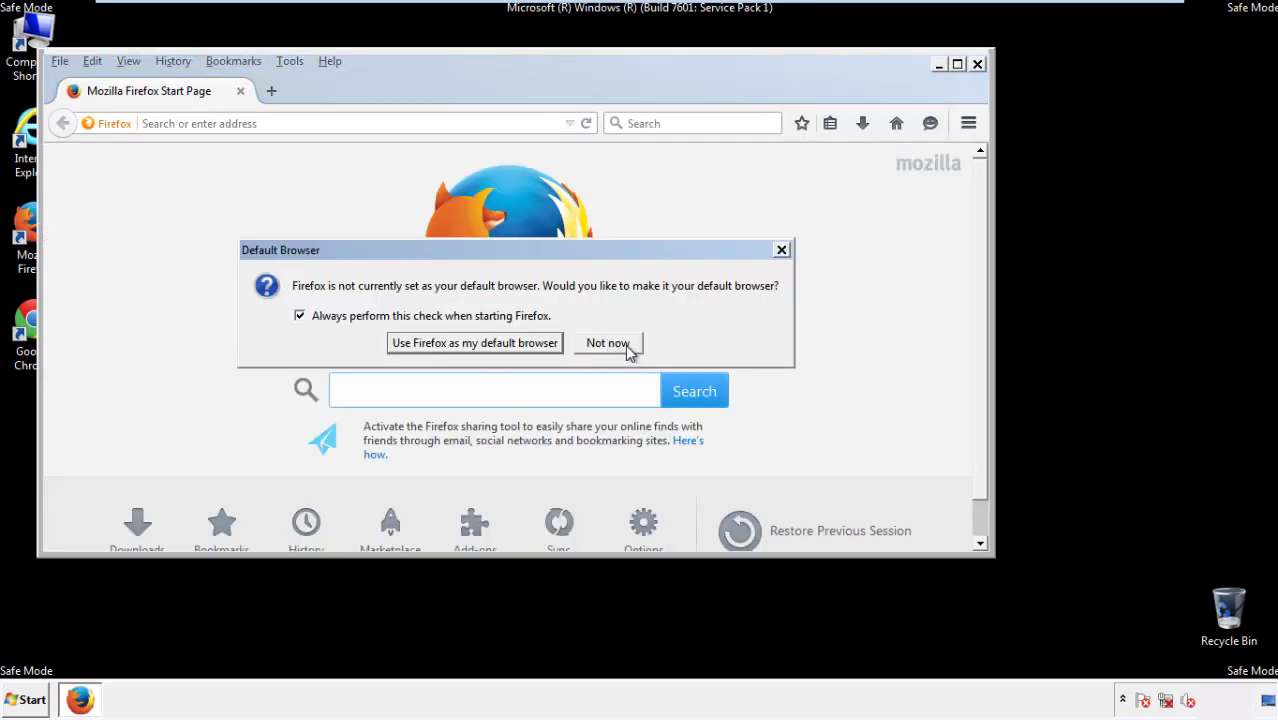
click(622, 343)
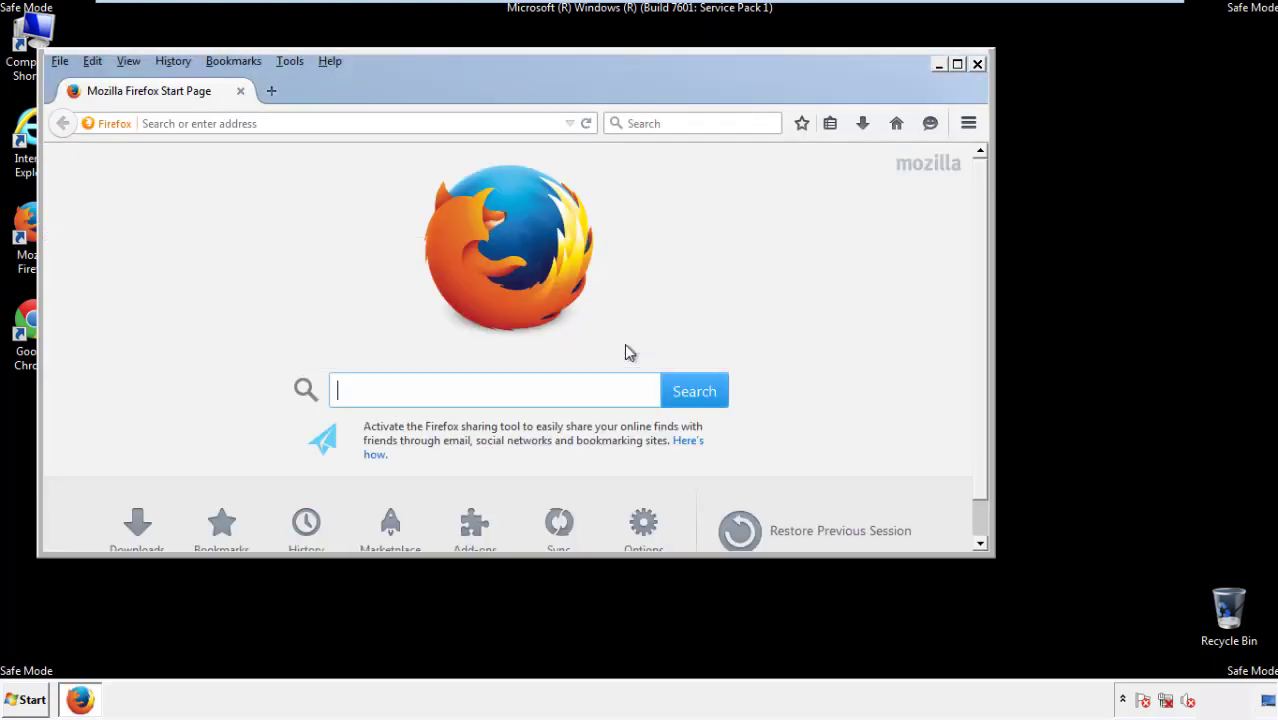
right_click(393, 88)
click(430, 151)
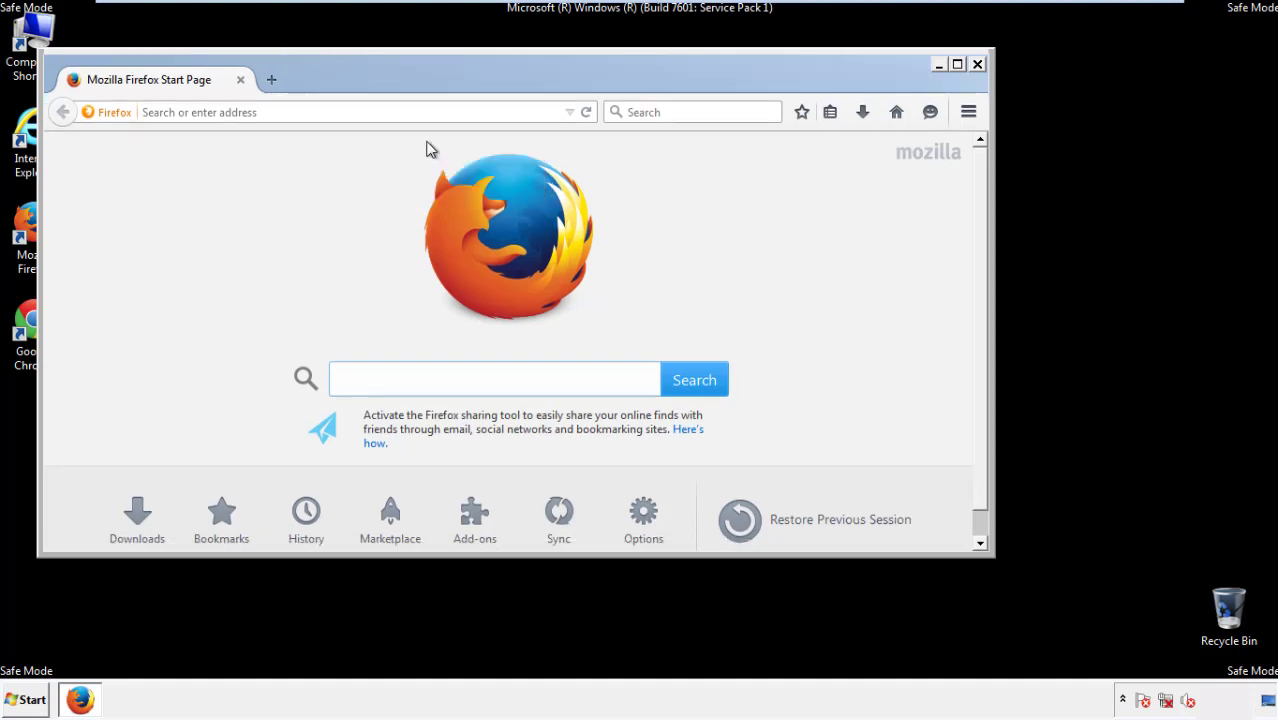
right_click(401, 82)
click(417, 155)
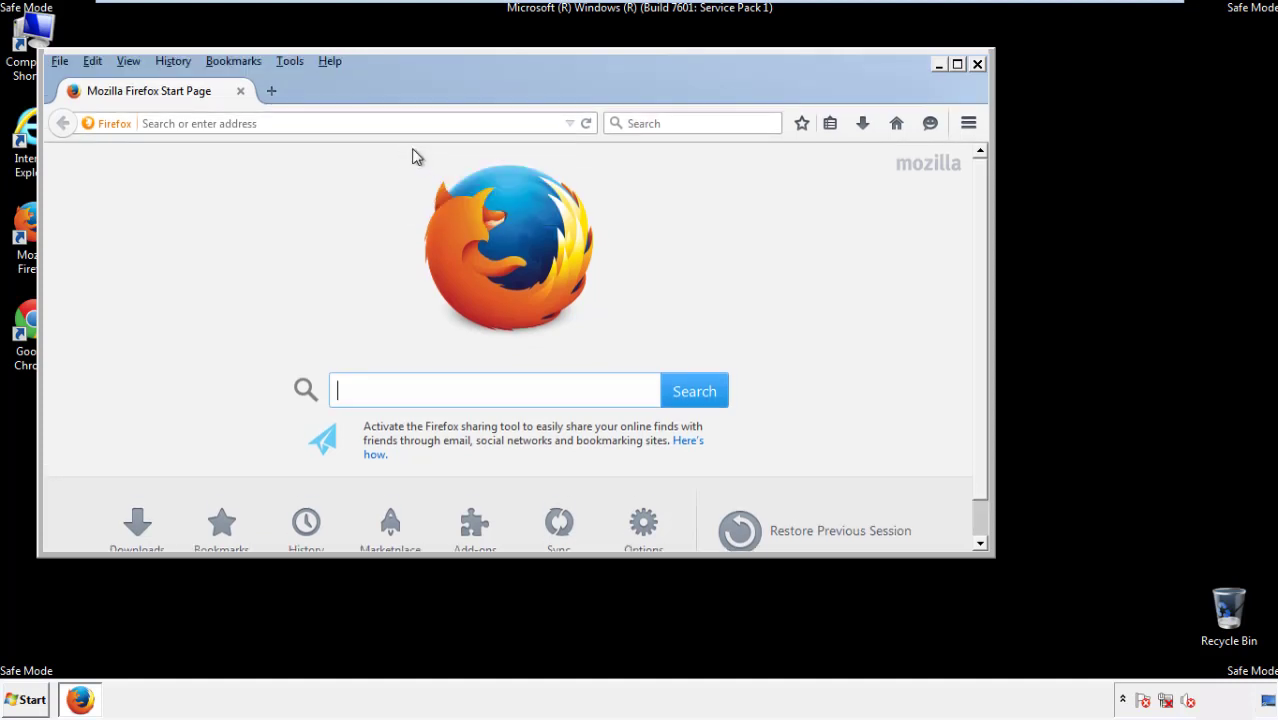
Clear all Firefox history, cookies, cache, offline data and site preferences for Everything.
click(175, 62)
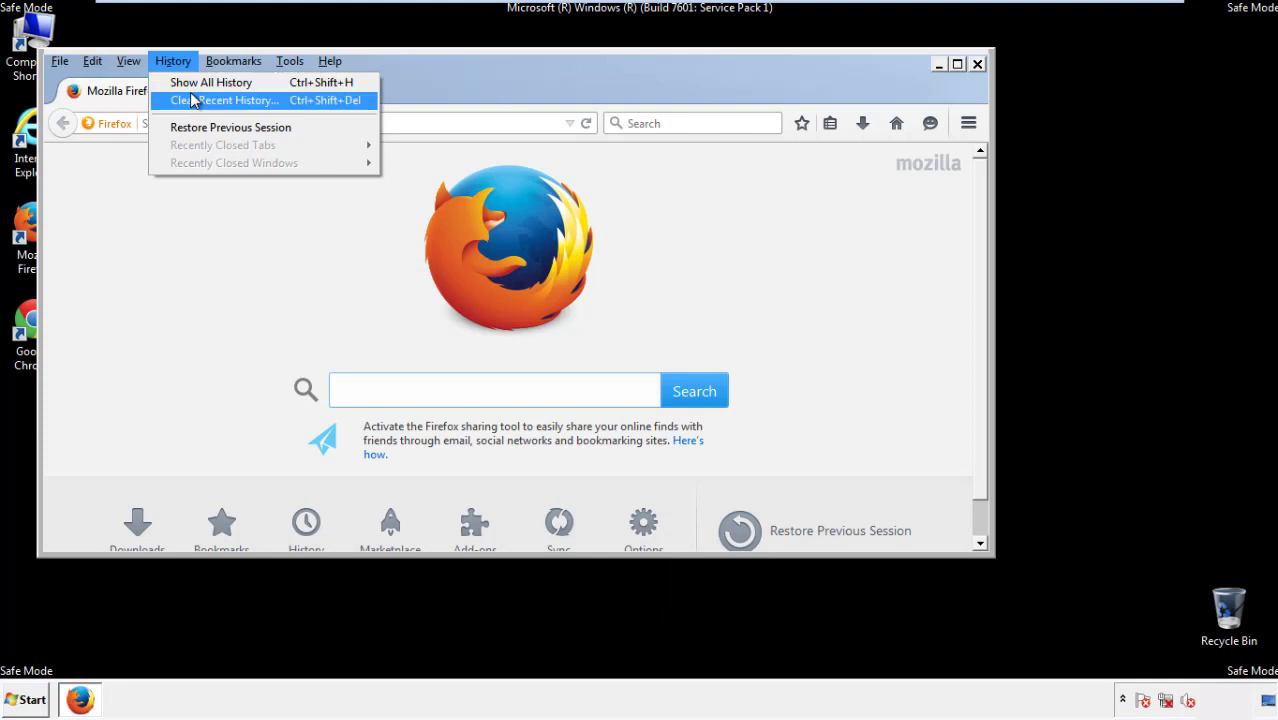
click(193, 100)
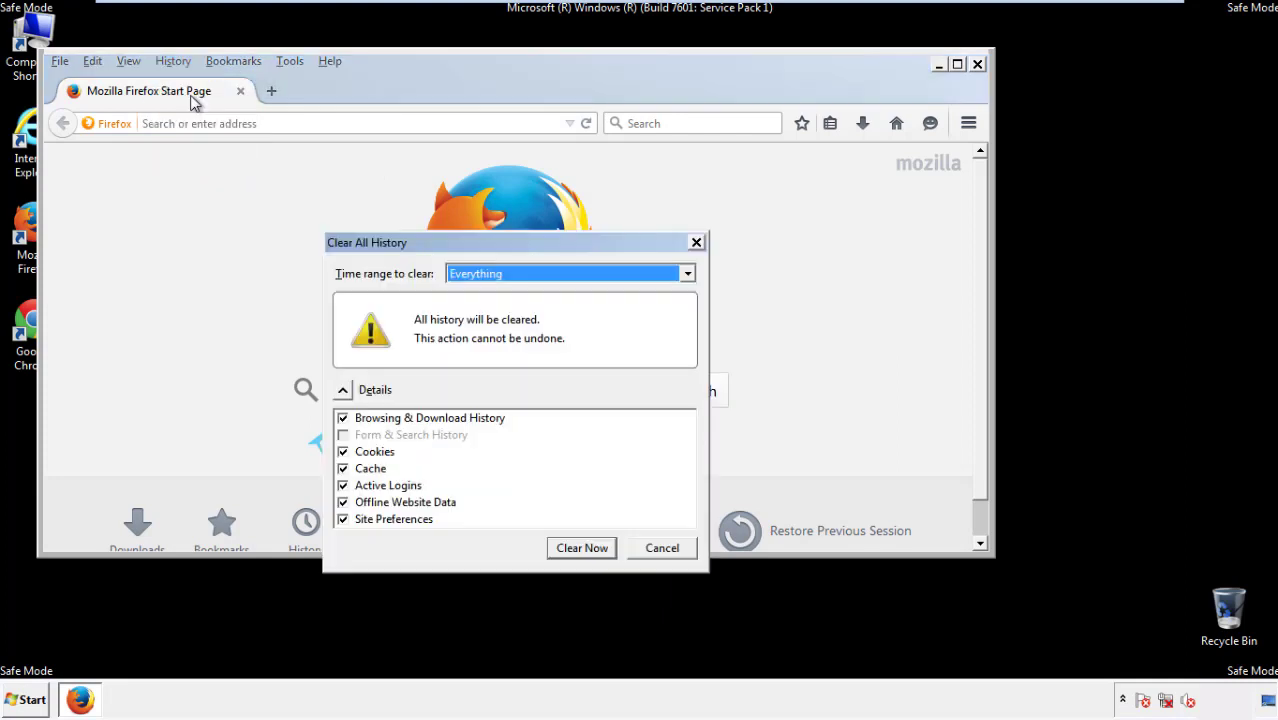
click(470, 276)
click(480, 375)
click(342, 502)
click(342, 502)
click(343, 520)
click(343, 520)
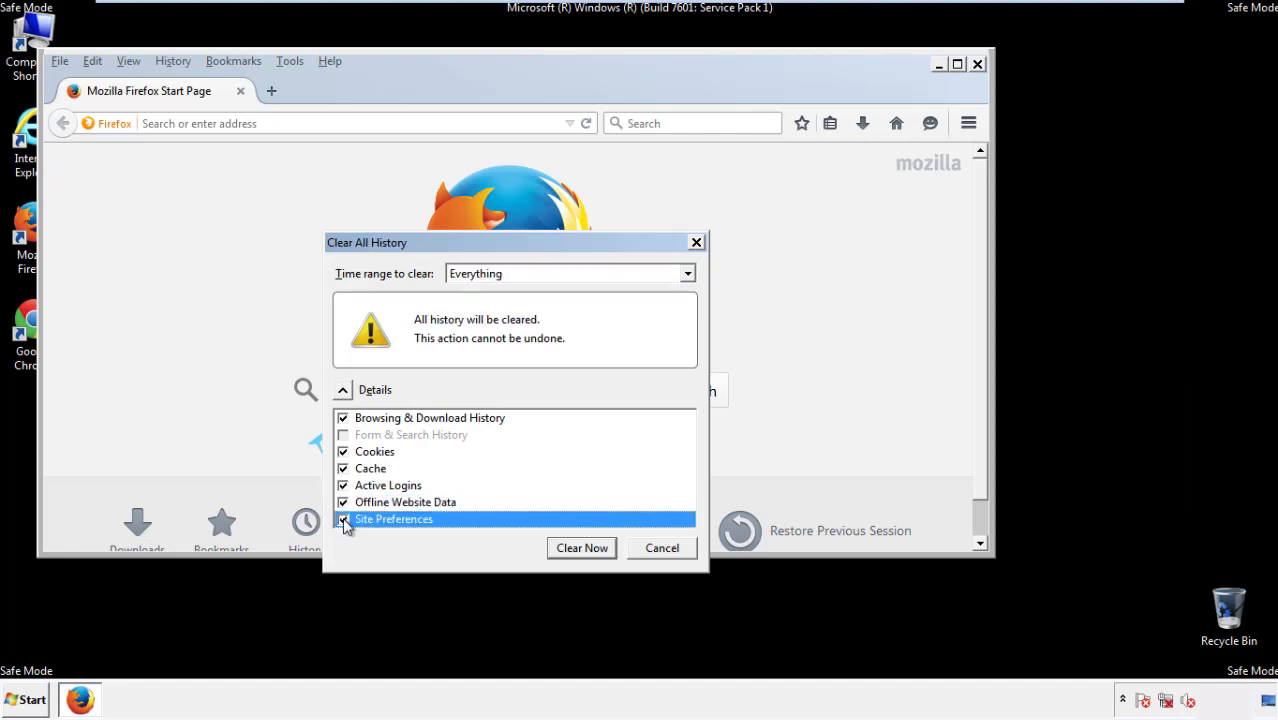
click(581, 548)
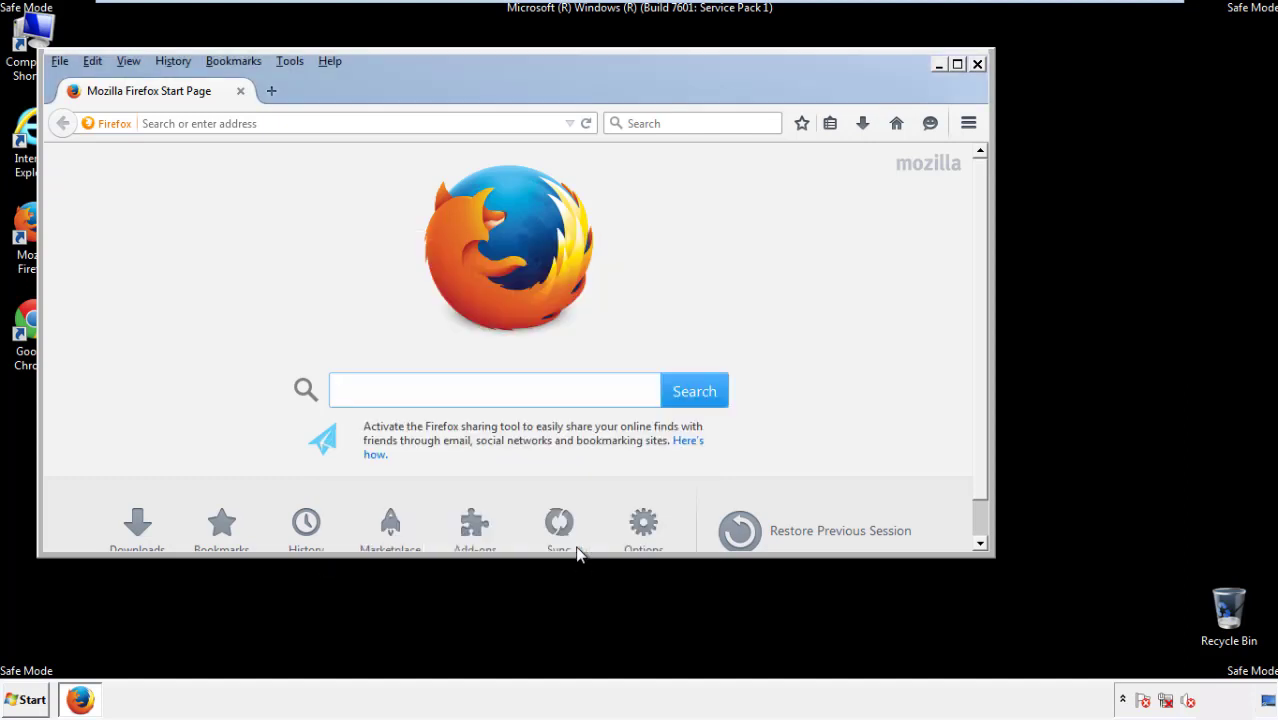
Refresh Firefox from Troubleshooting Information, finish the import, decline default browser, and close it.
click(329, 61)
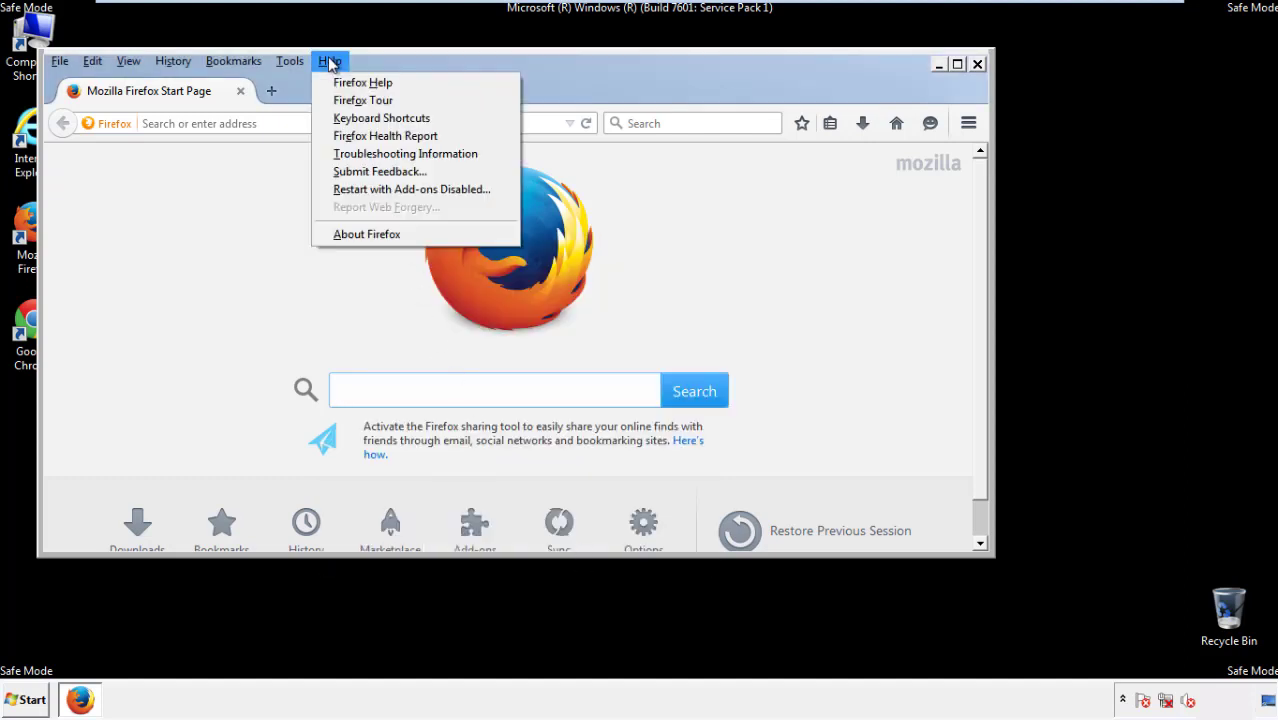
click(369, 153)
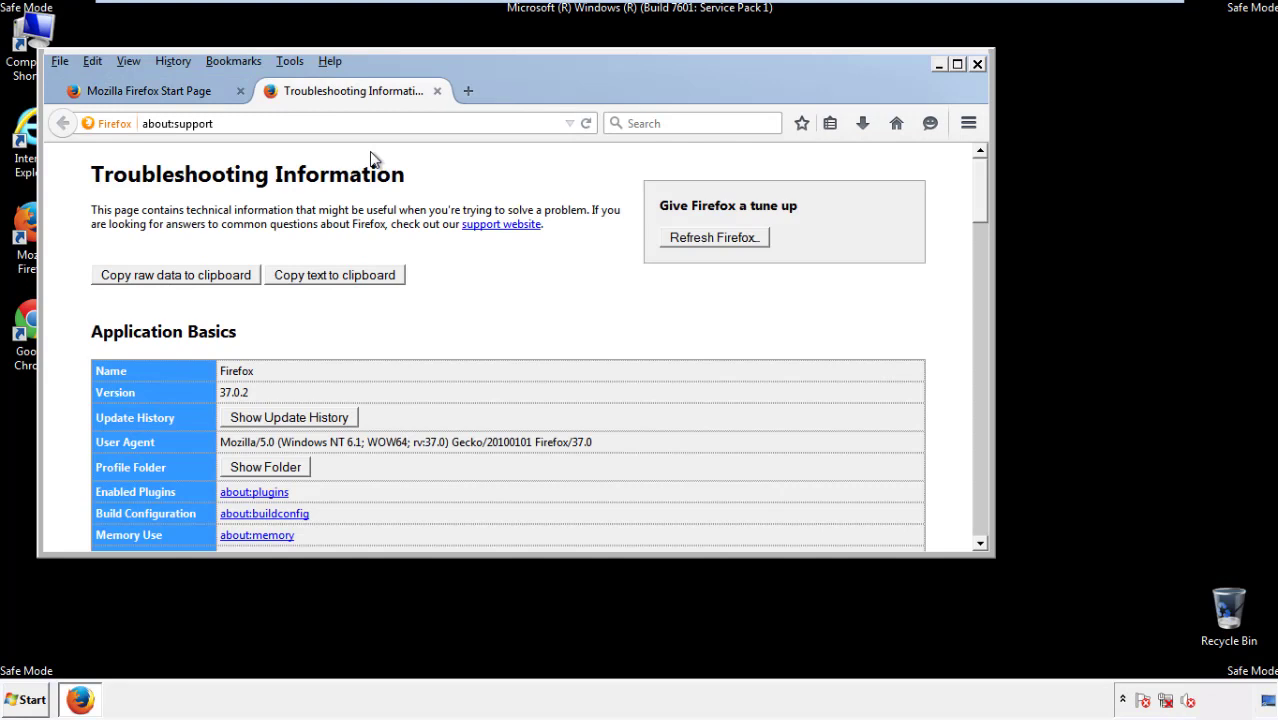
click(741, 240)
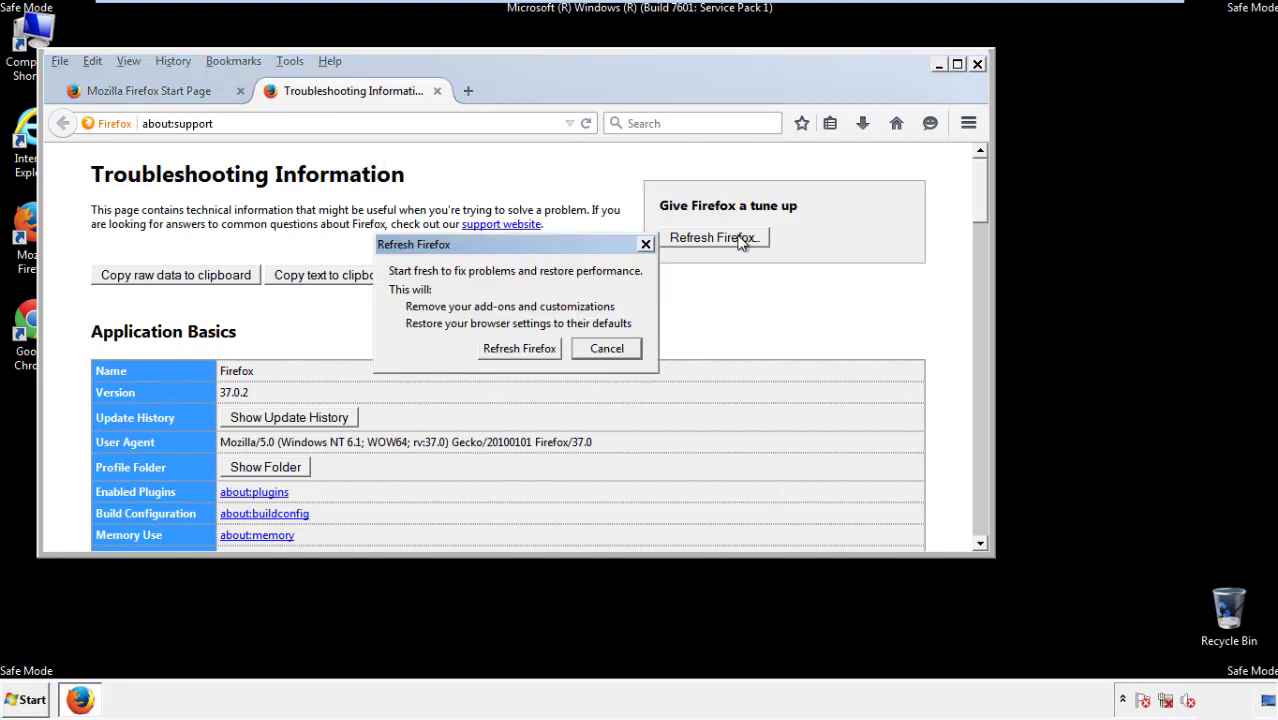
click(519, 348)
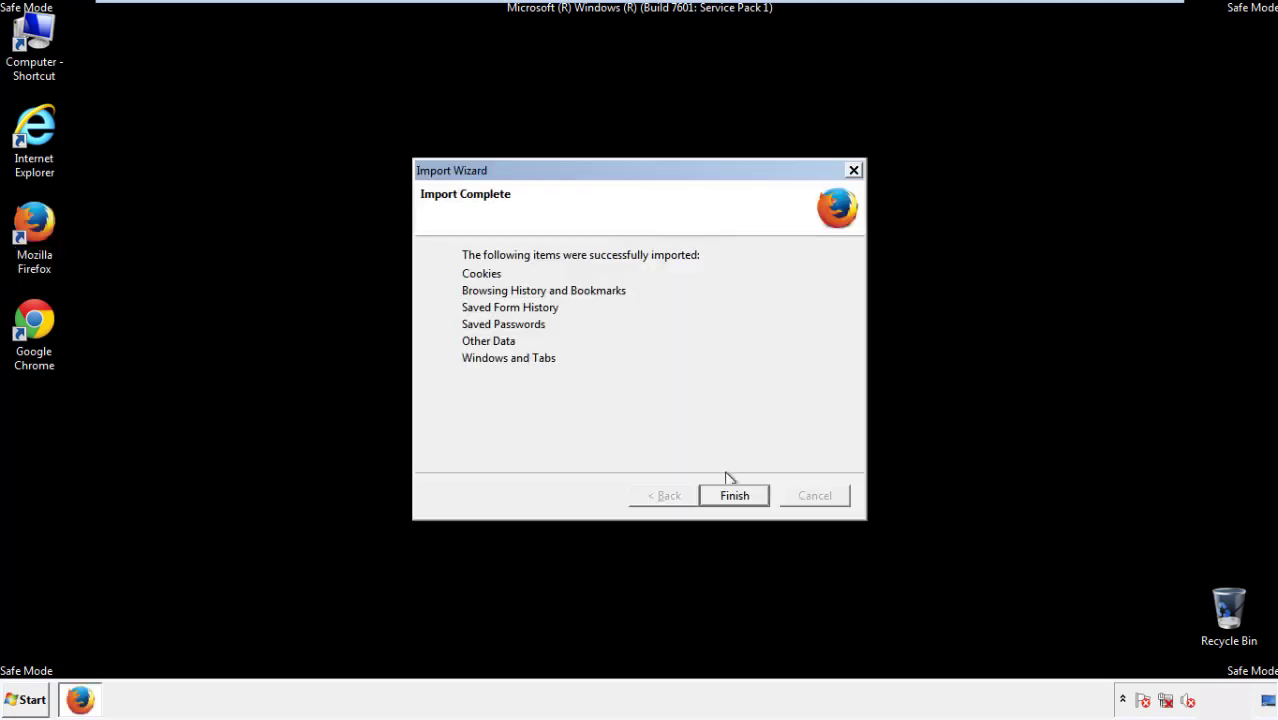
click(735, 497)
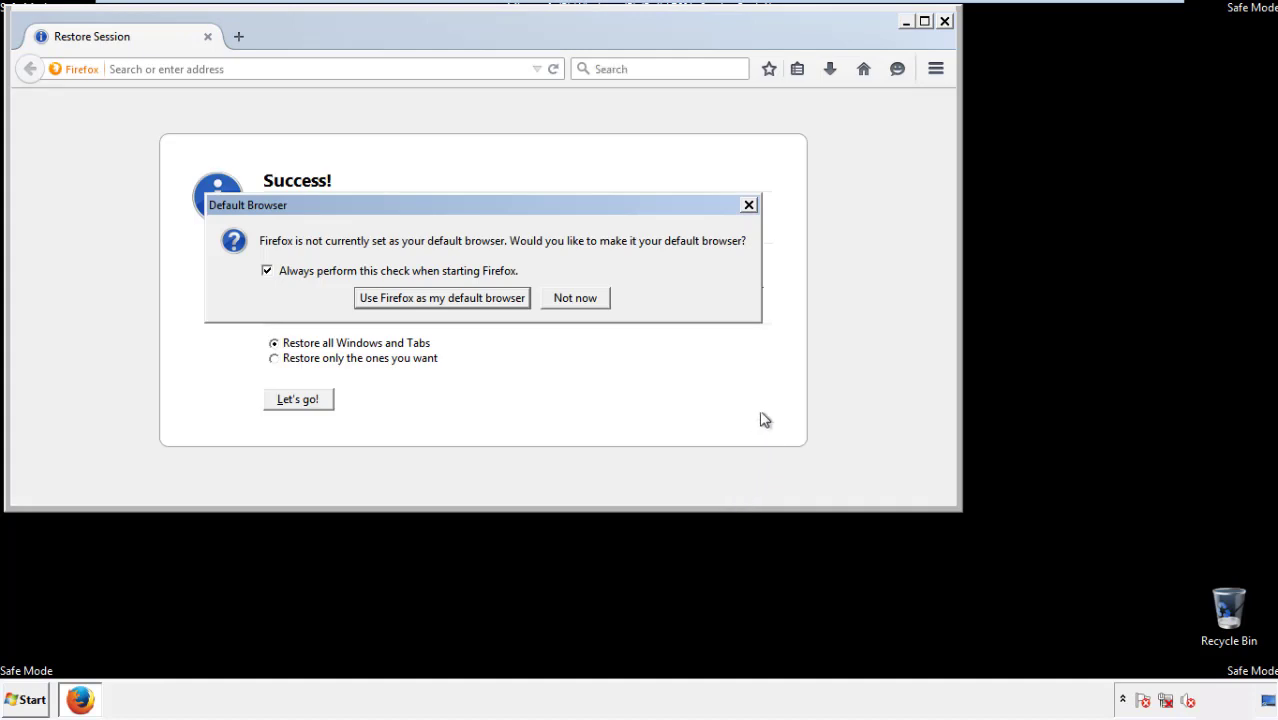
click(575, 300)
click(944, 21)
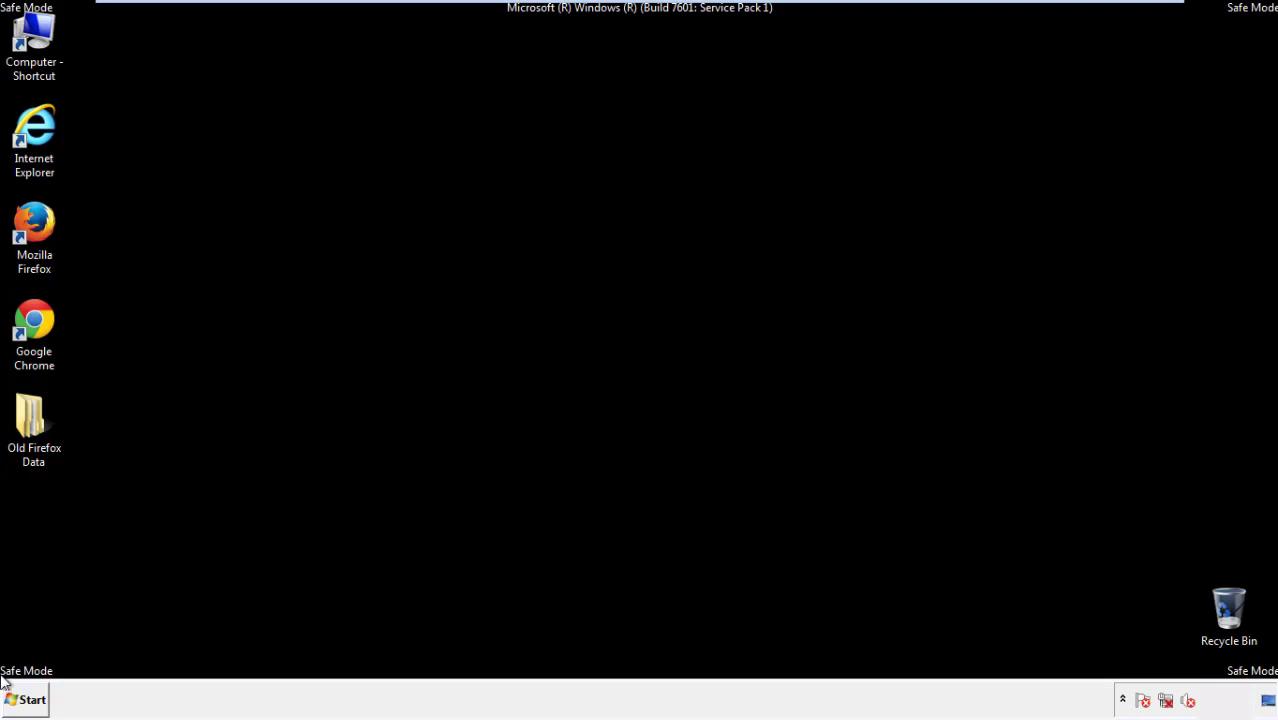
Launch Google Chrome and dismiss its default-browser prompt.
click(30, 318)
double_click(30, 318)
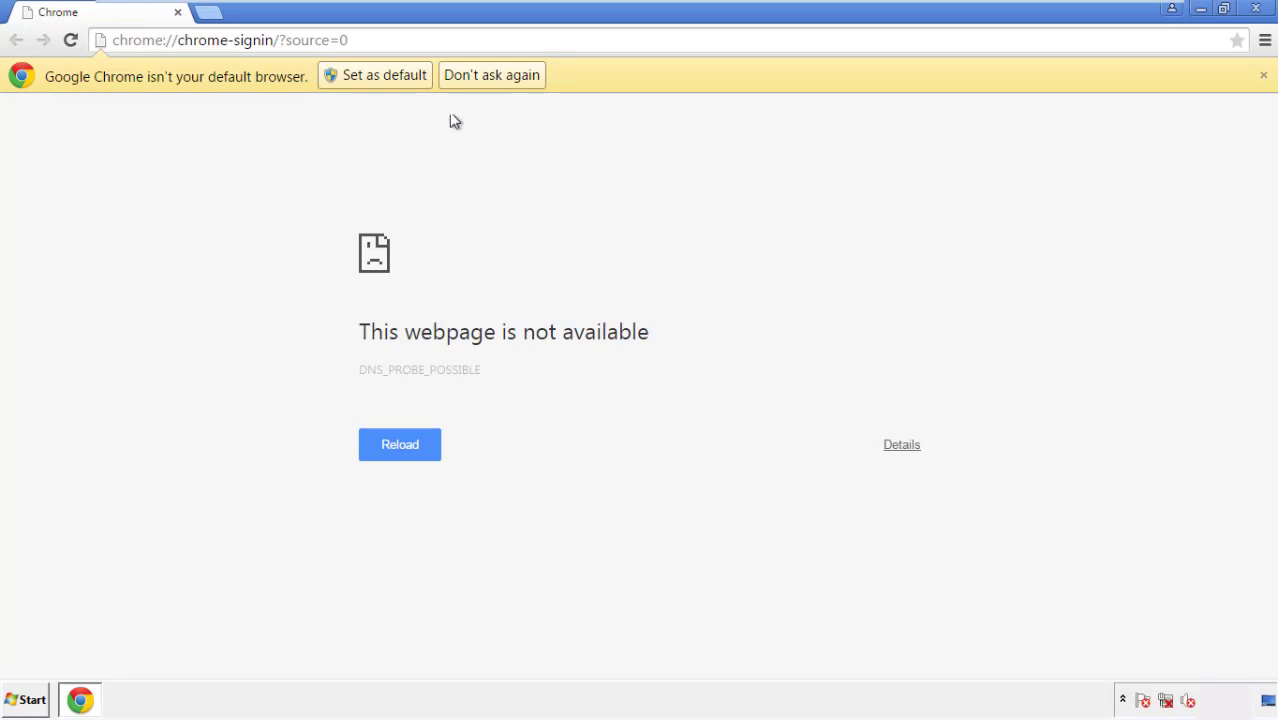
click(491, 75)
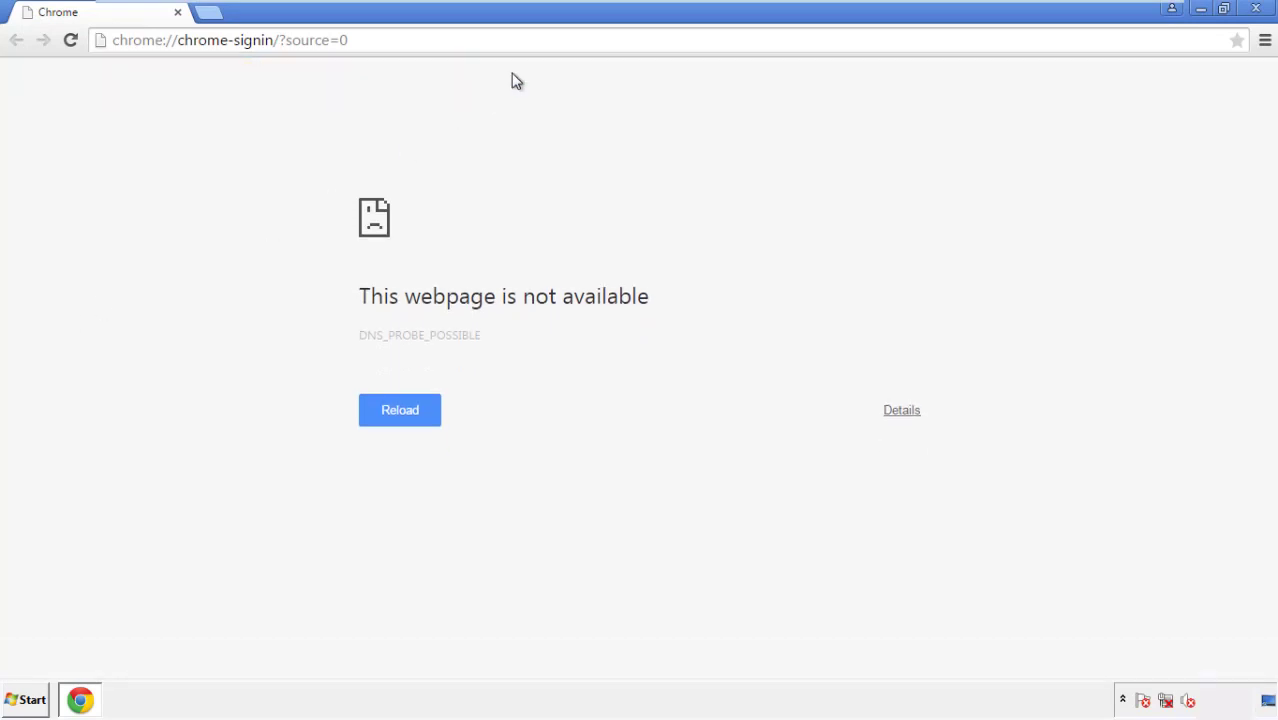
Go to Chrome's History page via Settings and open Clear browsing data.
click(1265, 42)
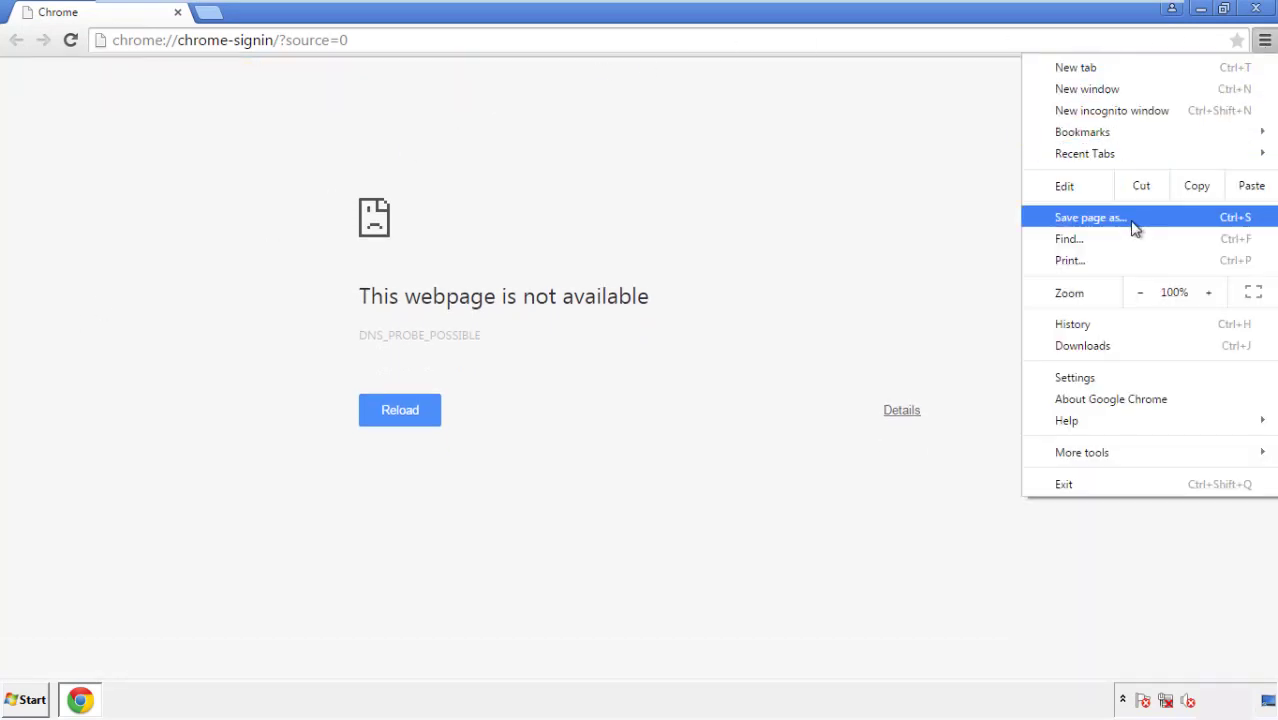
click(1080, 377)
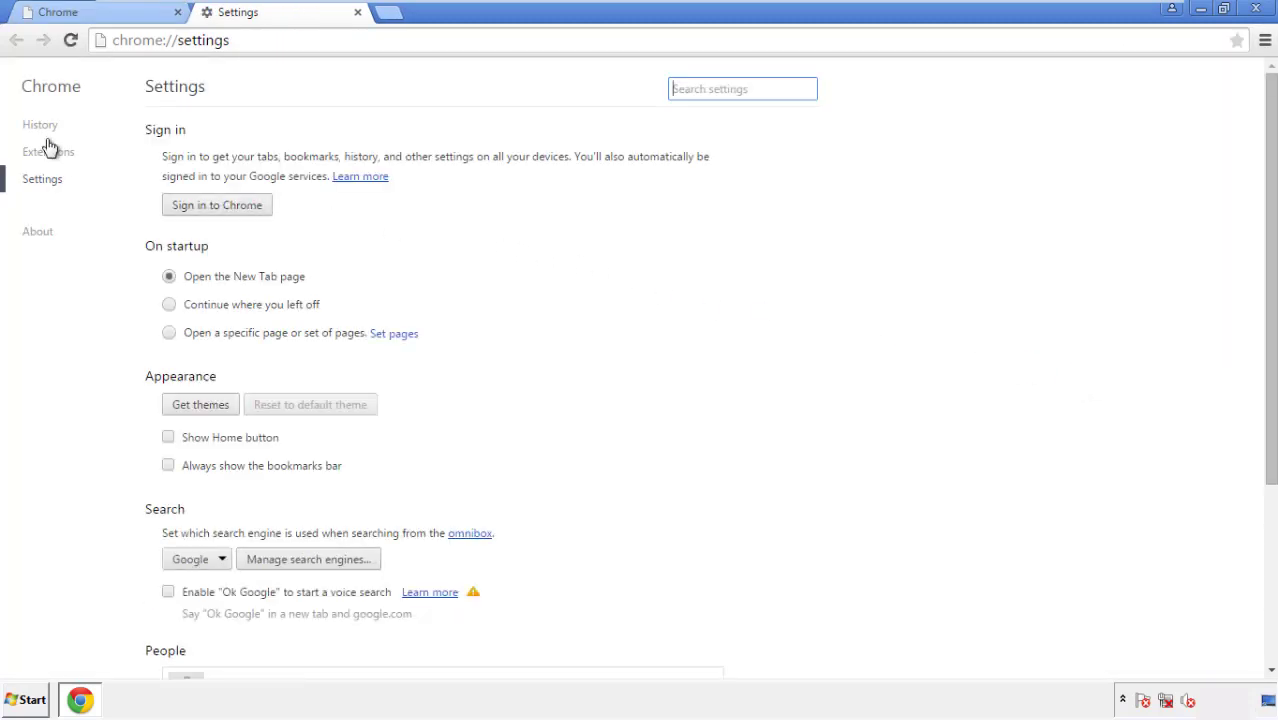
click(46, 130)
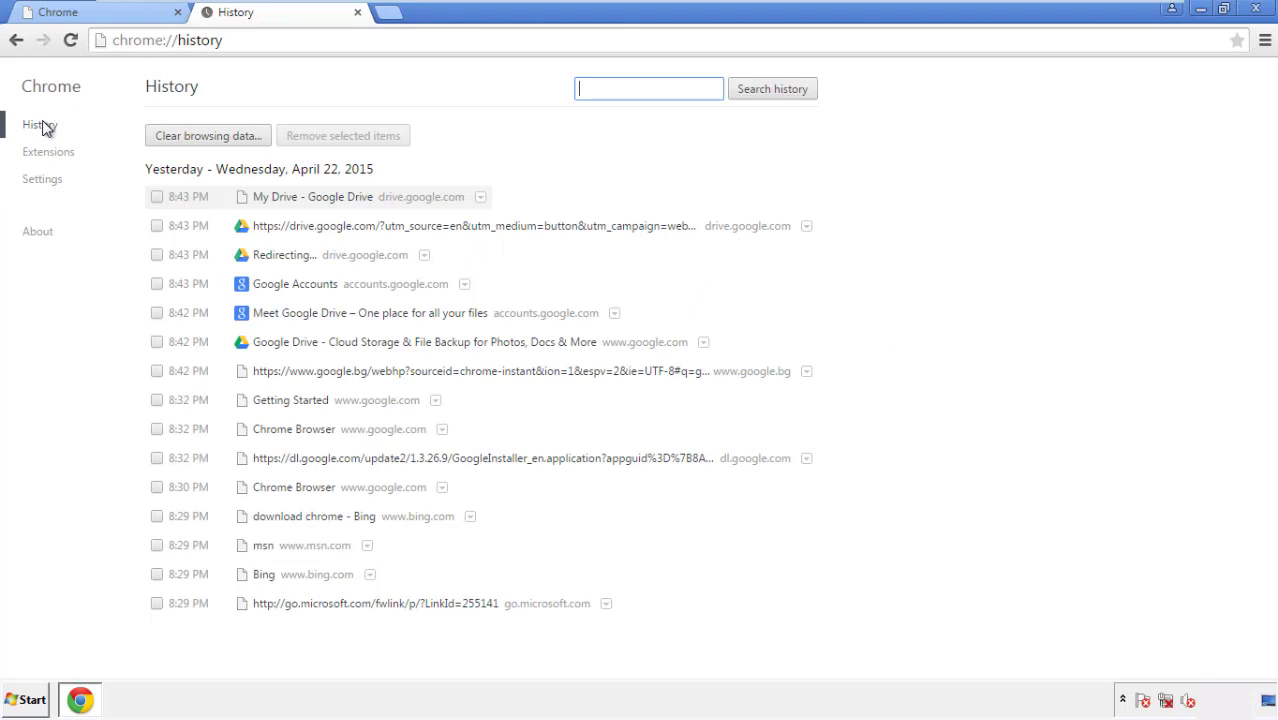
click(192, 139)
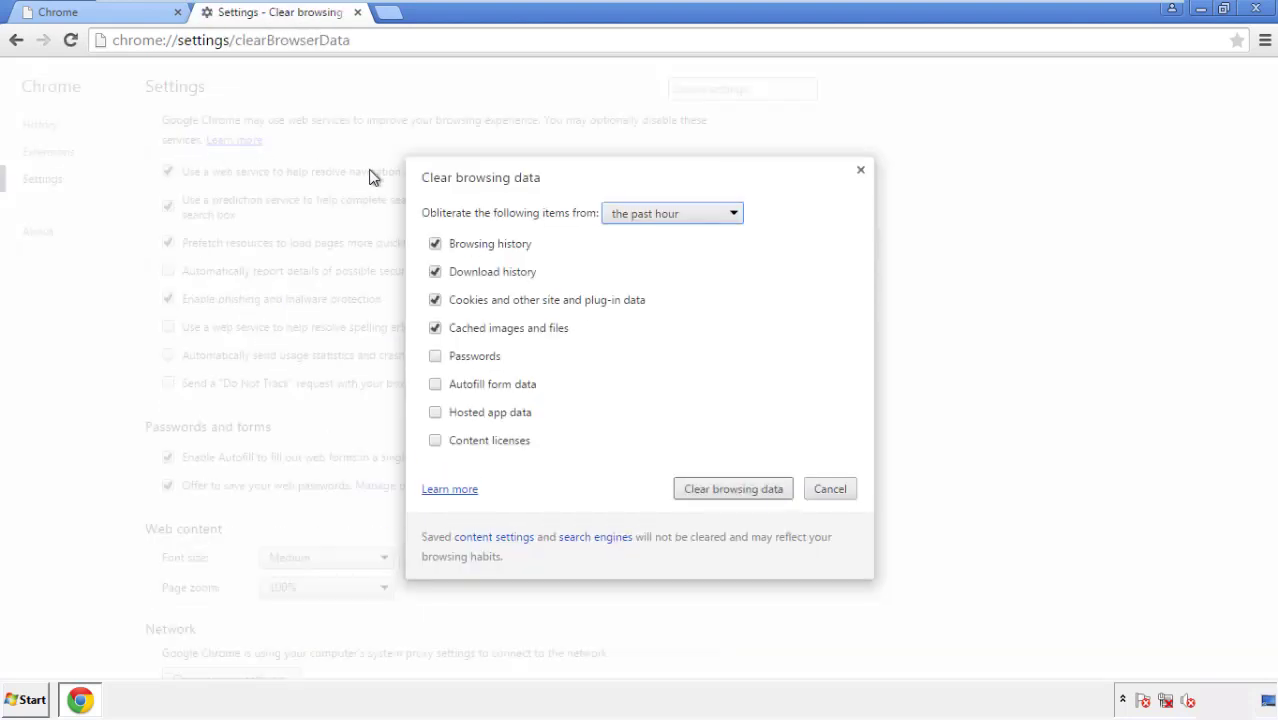
Clear Chrome data from the beginning of time, including autofill, hosted app data and content licenses.
click(643, 216)
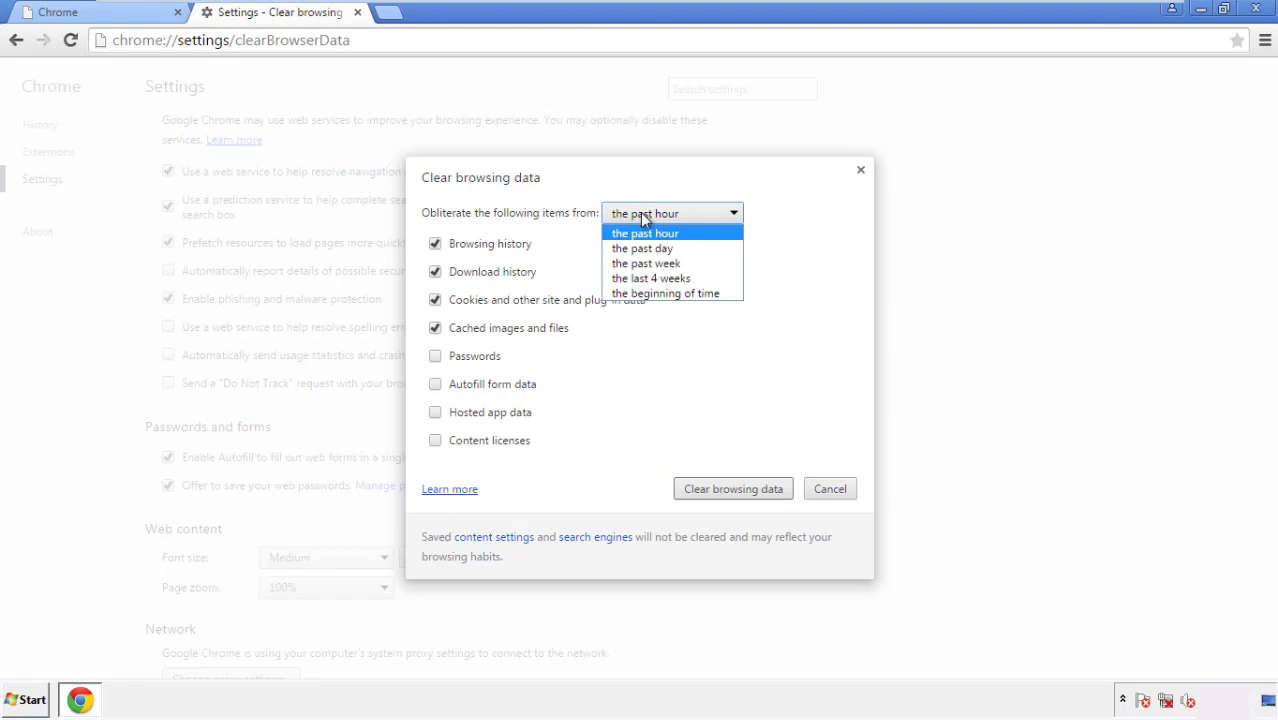
click(640, 294)
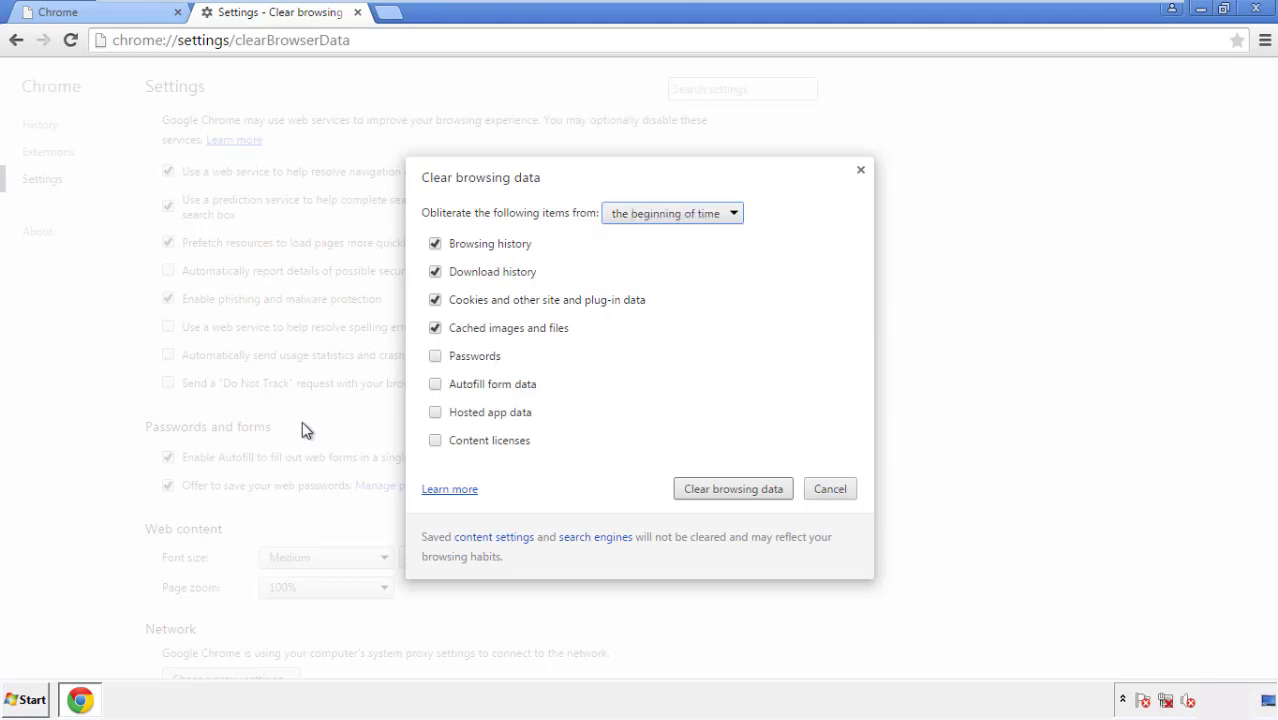
click(437, 386)
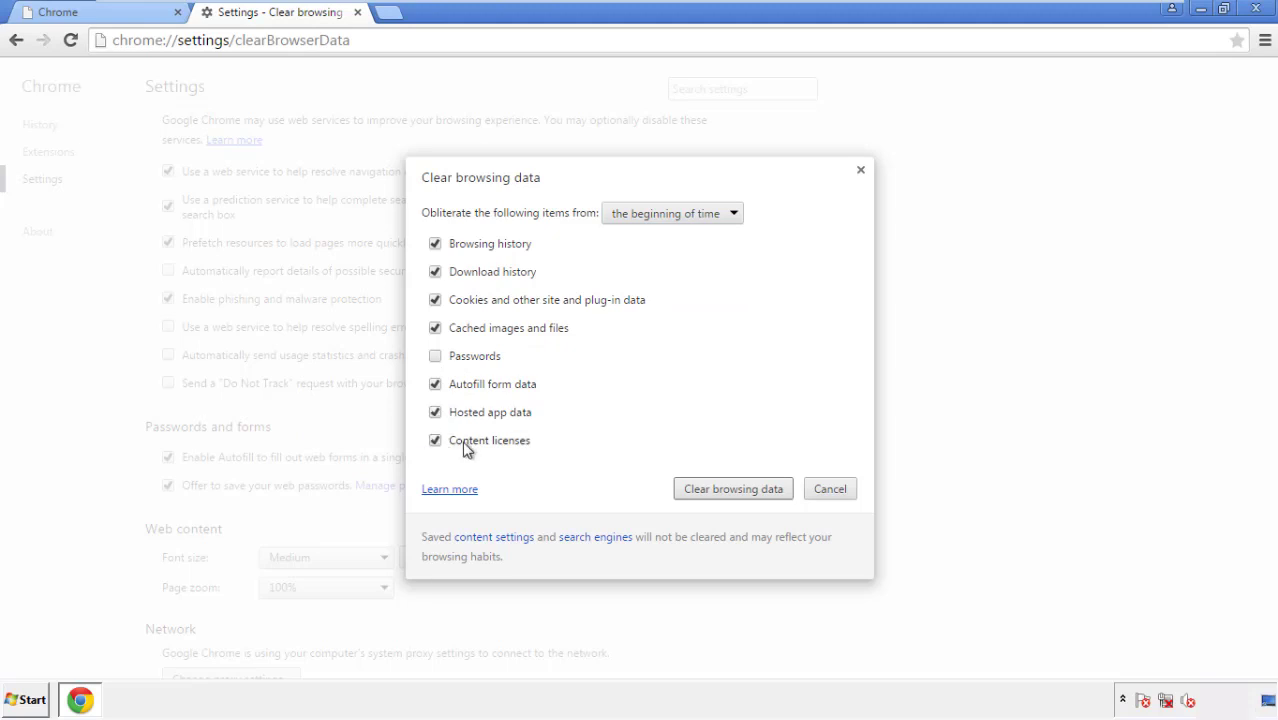
click(716, 492)
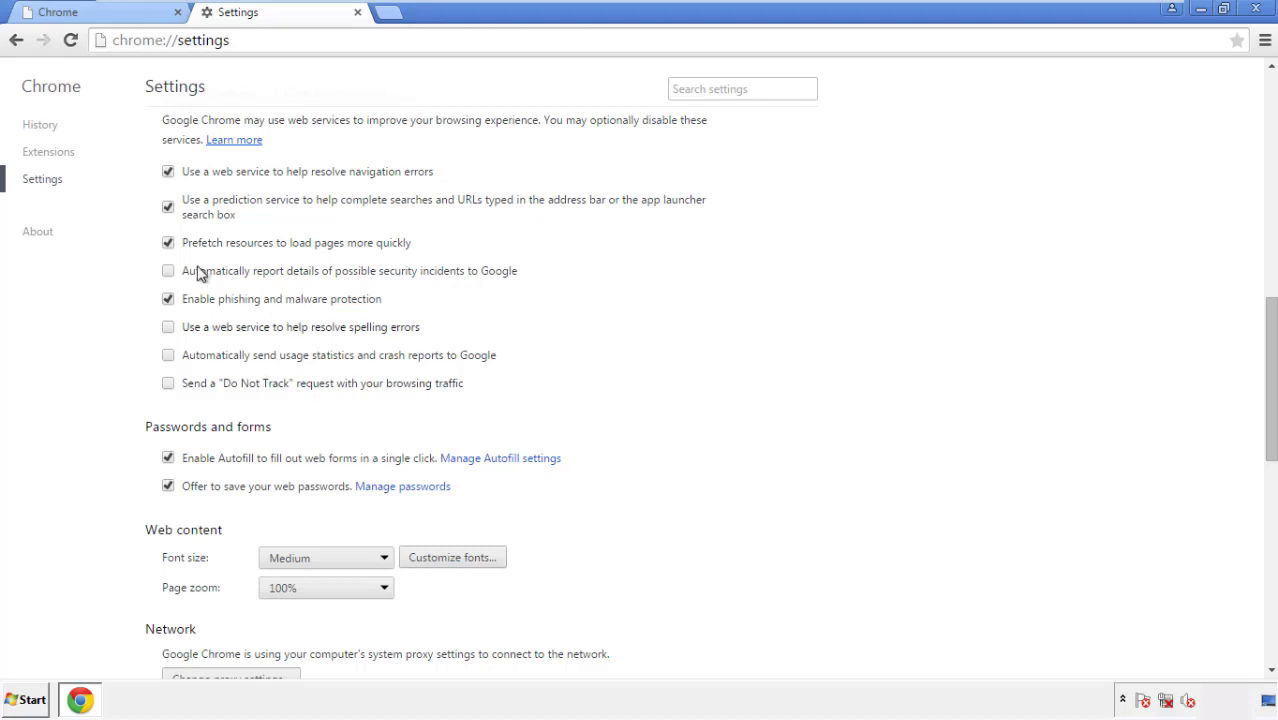
Reset Chrome's settings to defaults from the bottom of Settings, then close Chrome.
drag(1270, 318, 1247, 551)
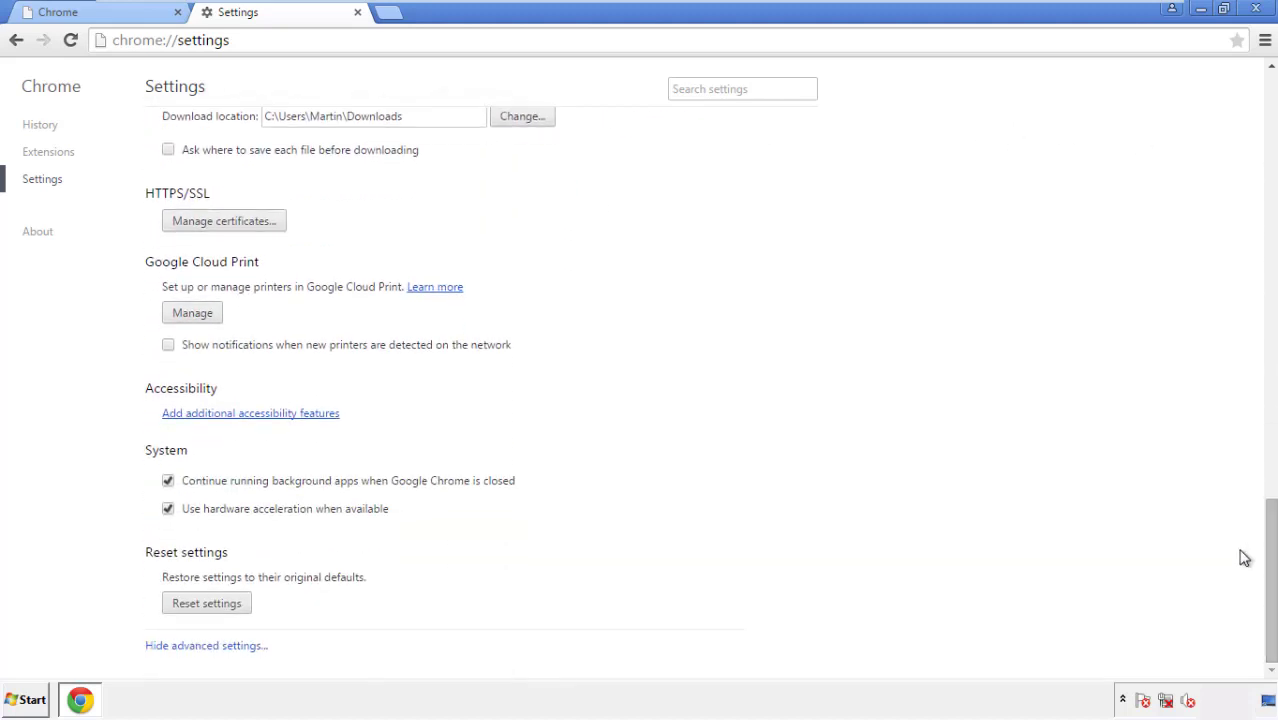
click(240, 605)
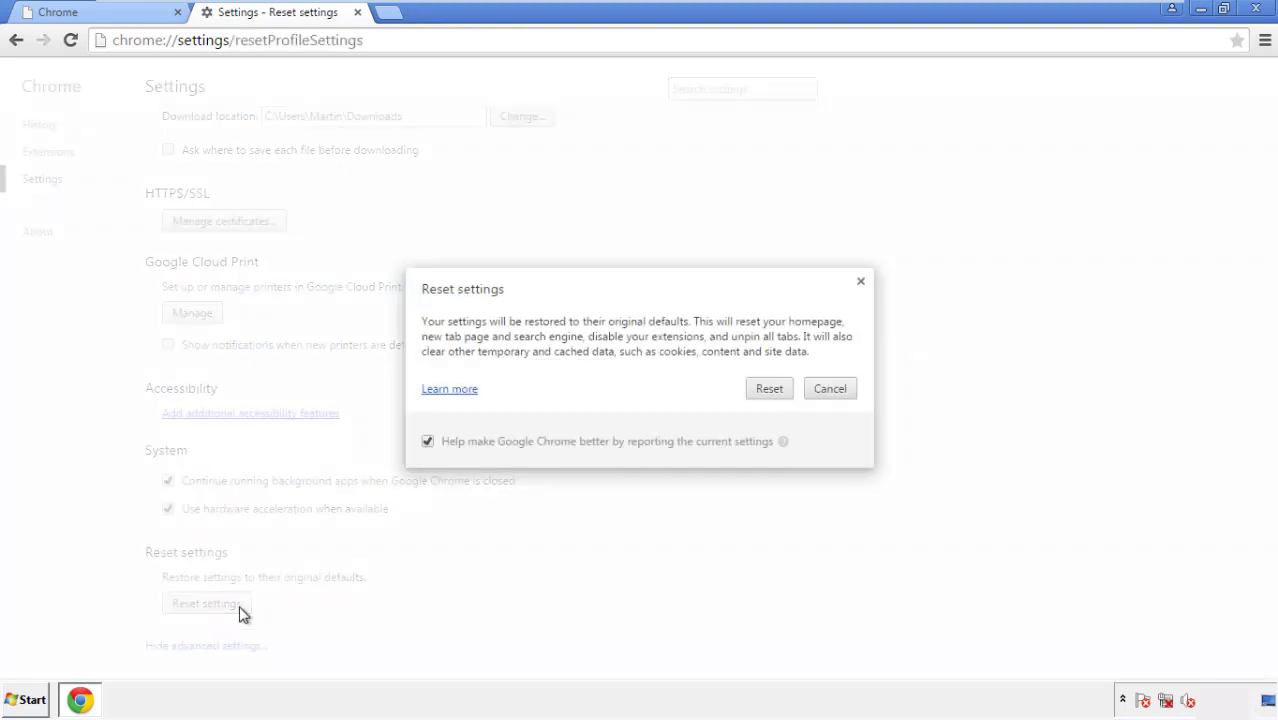
click(769, 389)
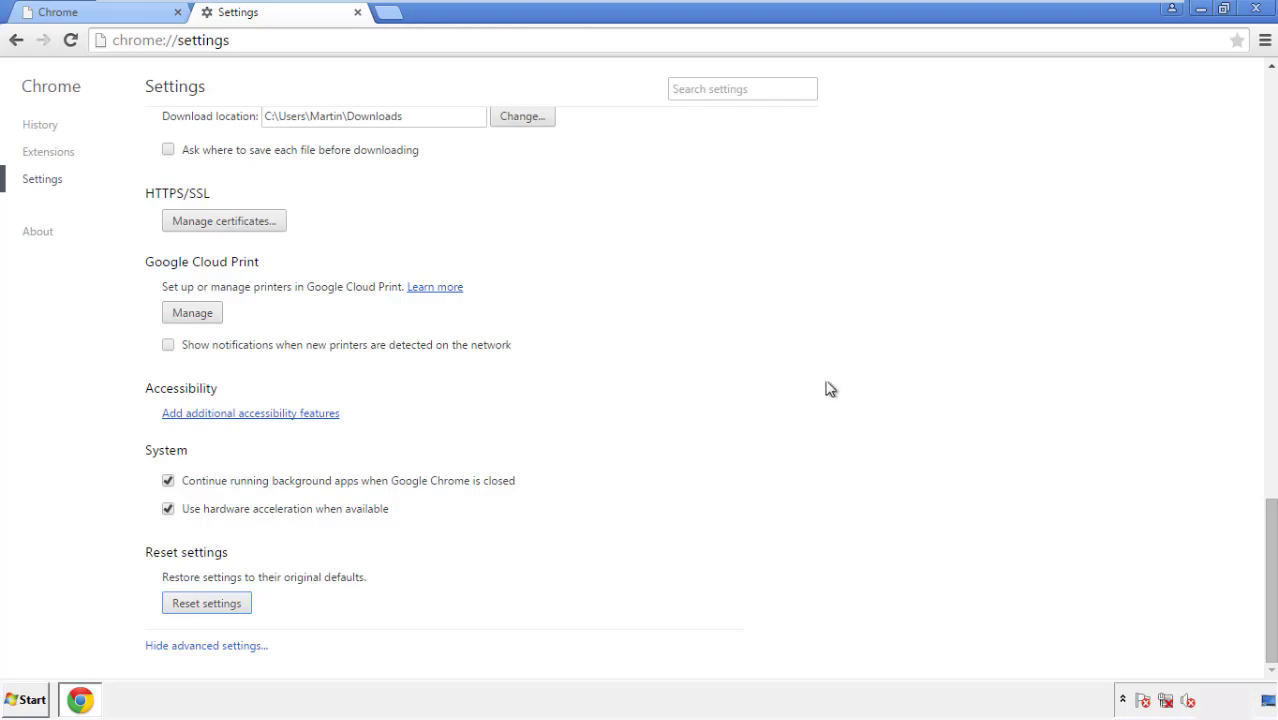
click(1255, 8)
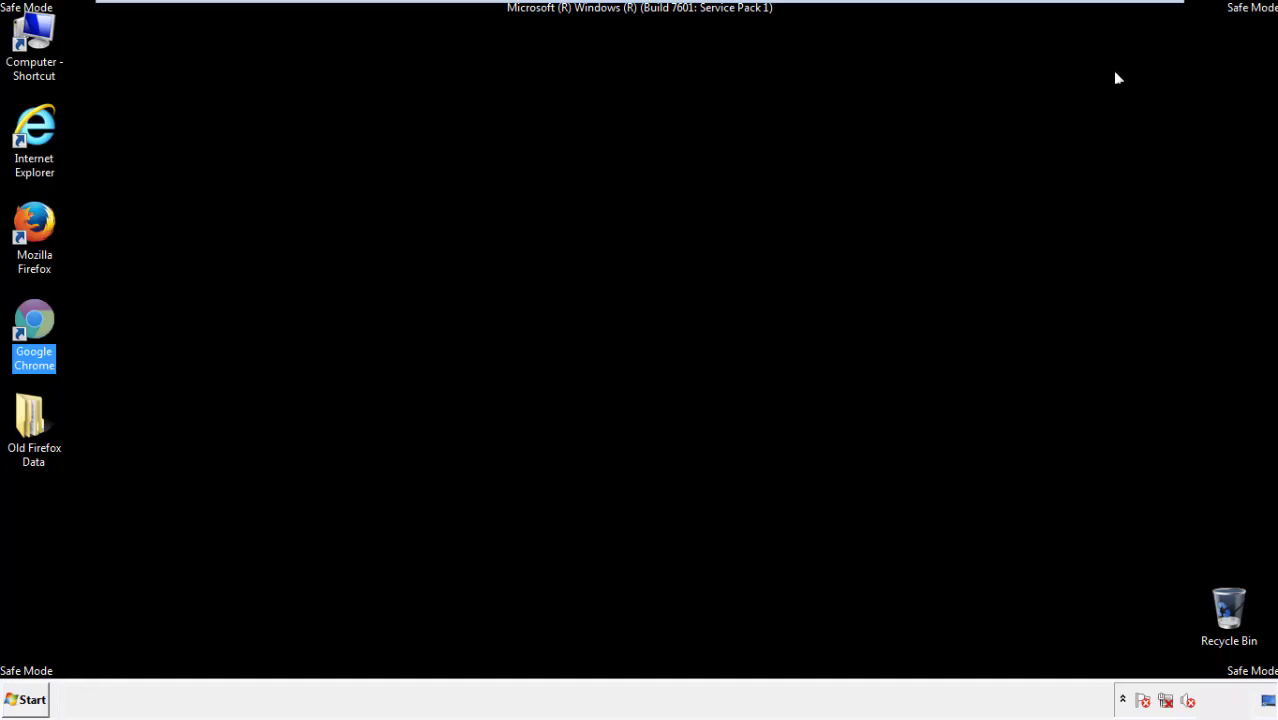
Launch Firefox, remove Search Mine in the Add-ons Manager, and close the browser.
click(690, 323)
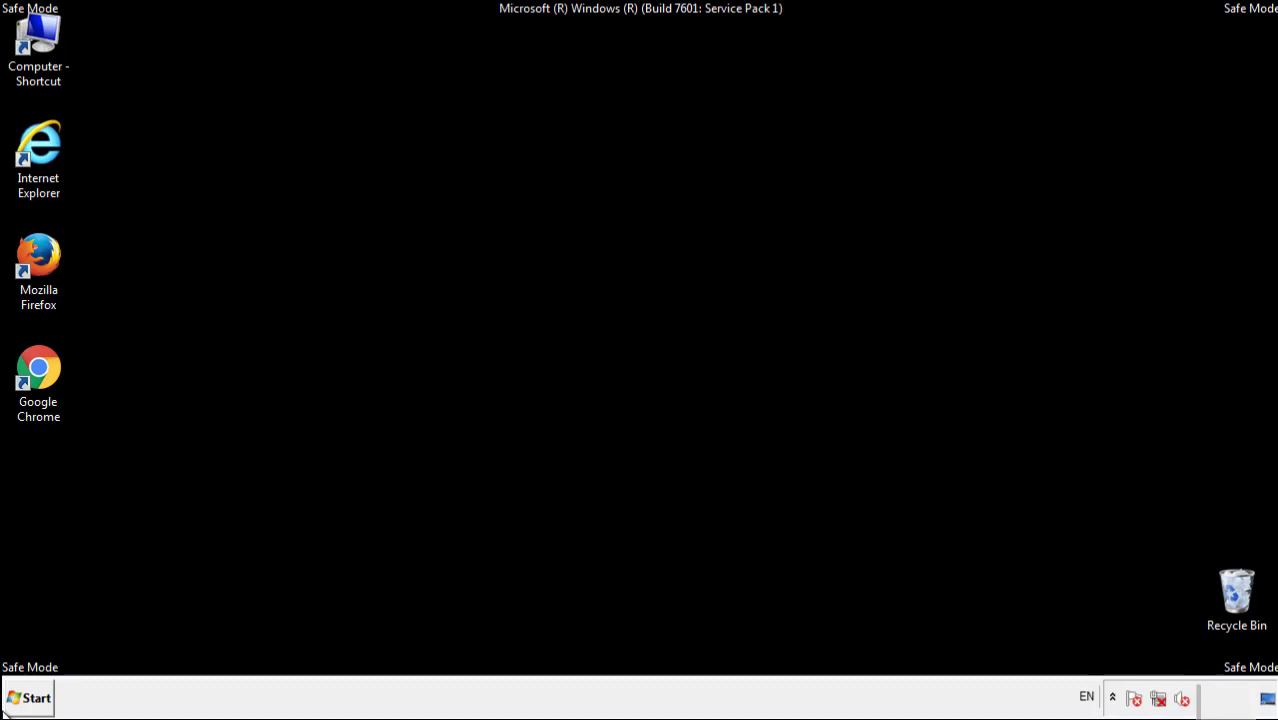
double_click(49, 250)
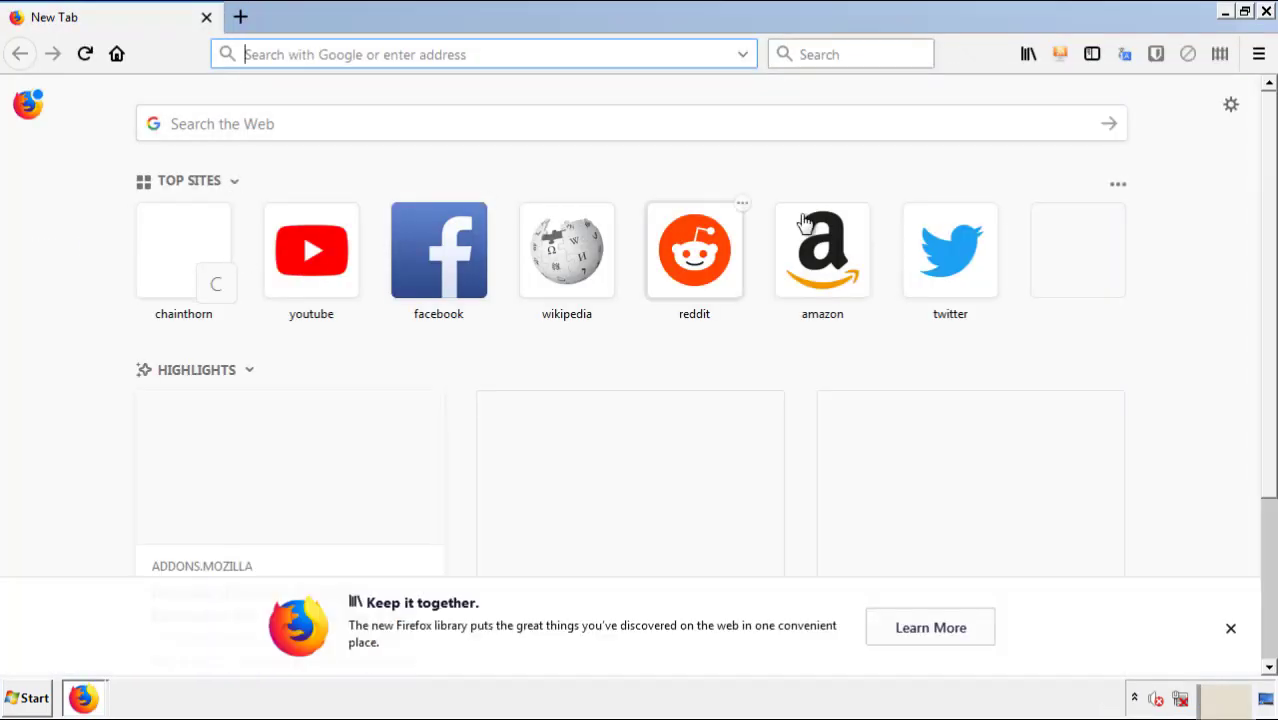
click(1258, 56)
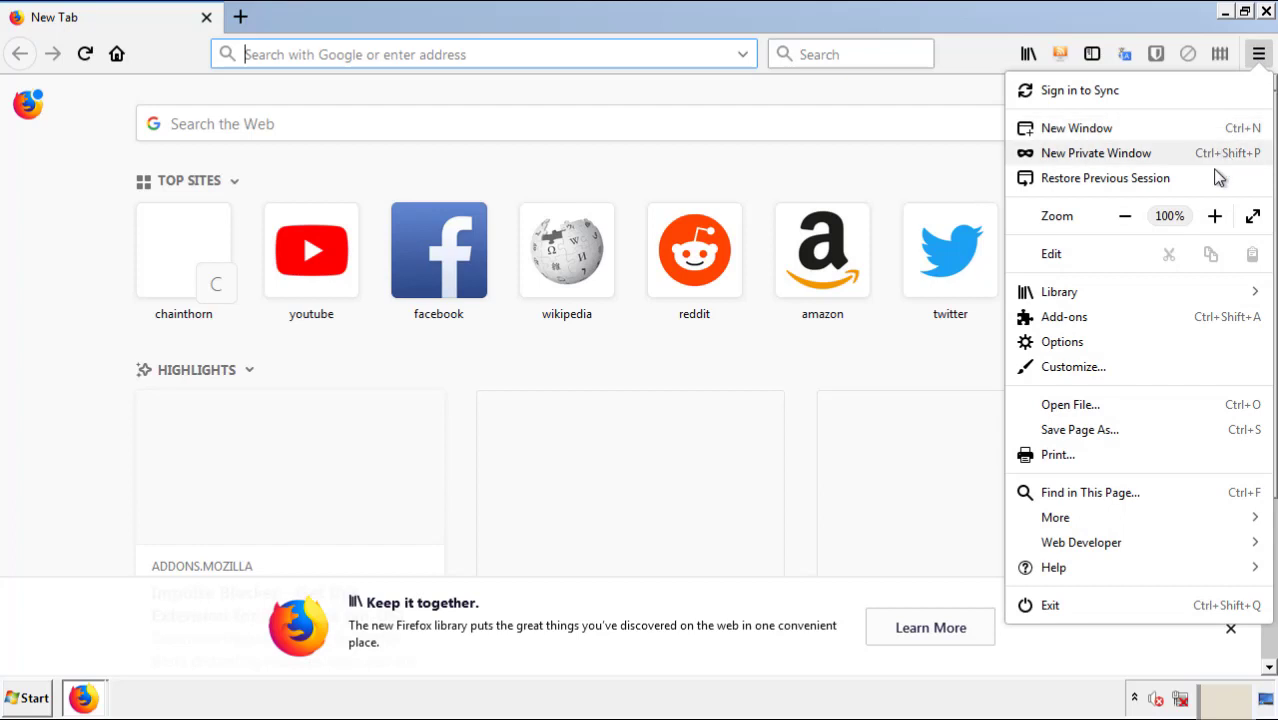
click(1178, 327)
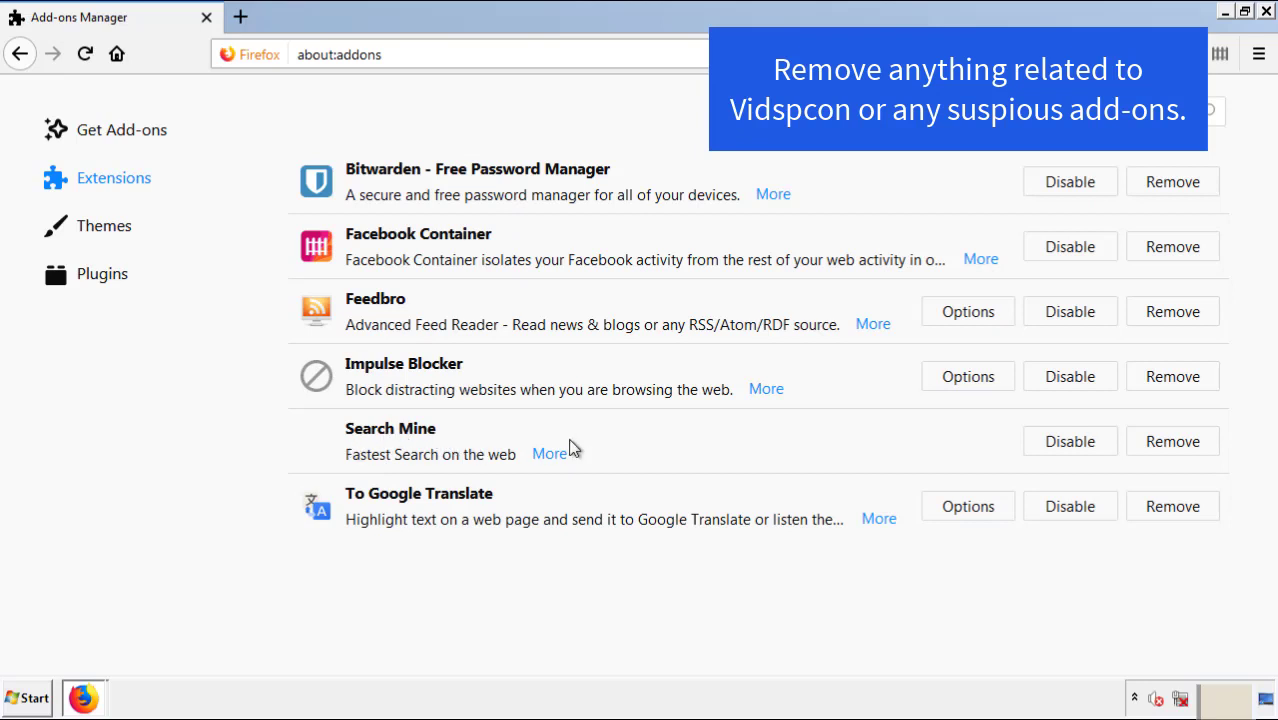
click(1170, 447)
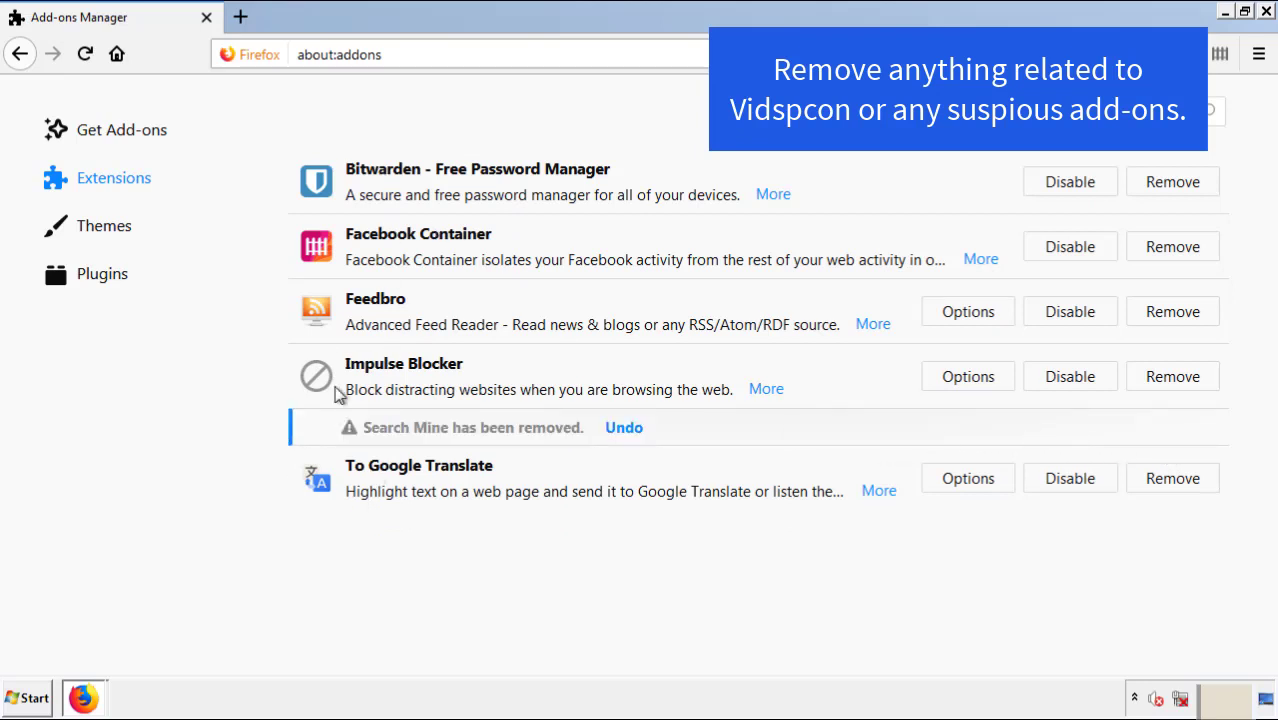
click(1267, 12)
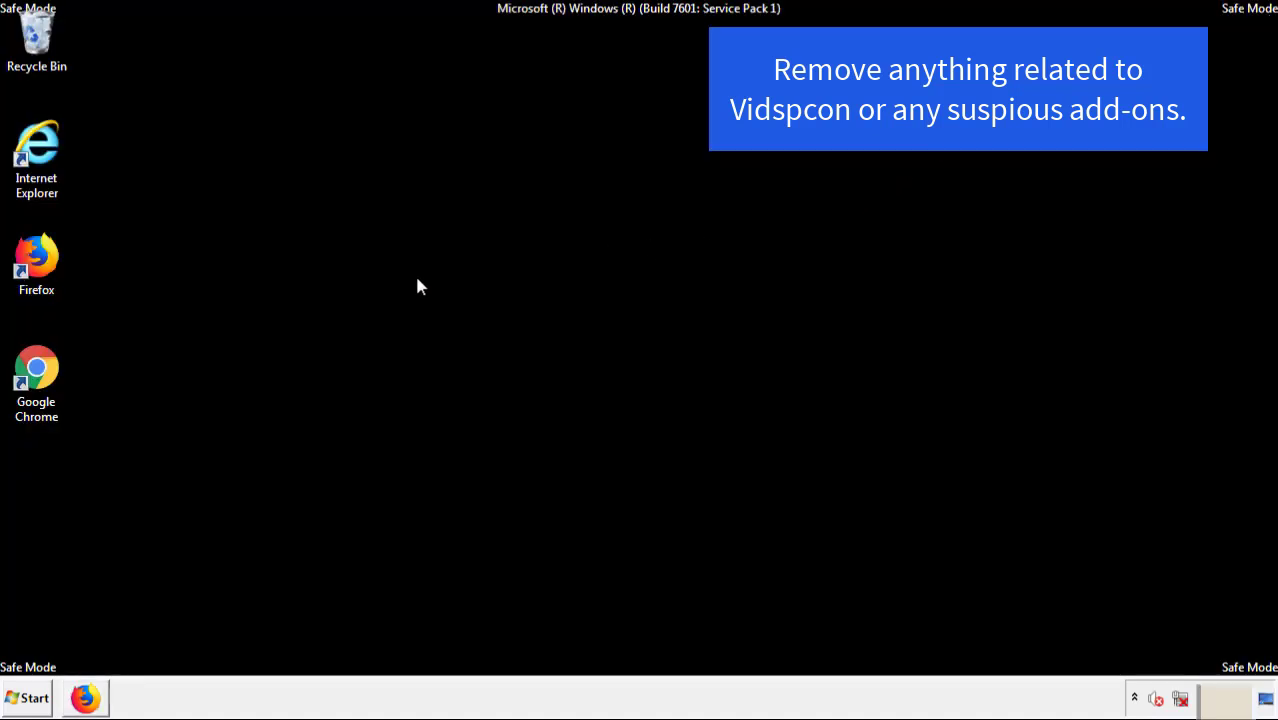
Remove the Search Mine extension from Chrome's Extensions page and close Chrome.
double_click(36, 390)
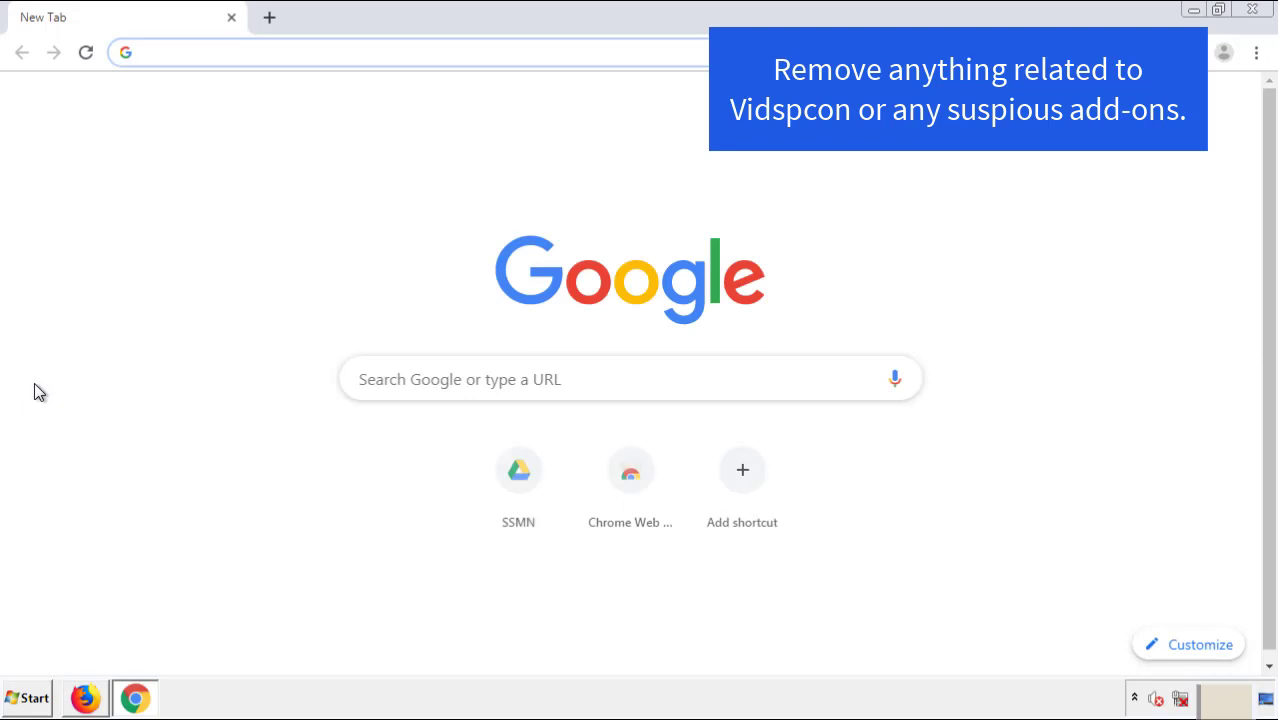
click(1256, 52)
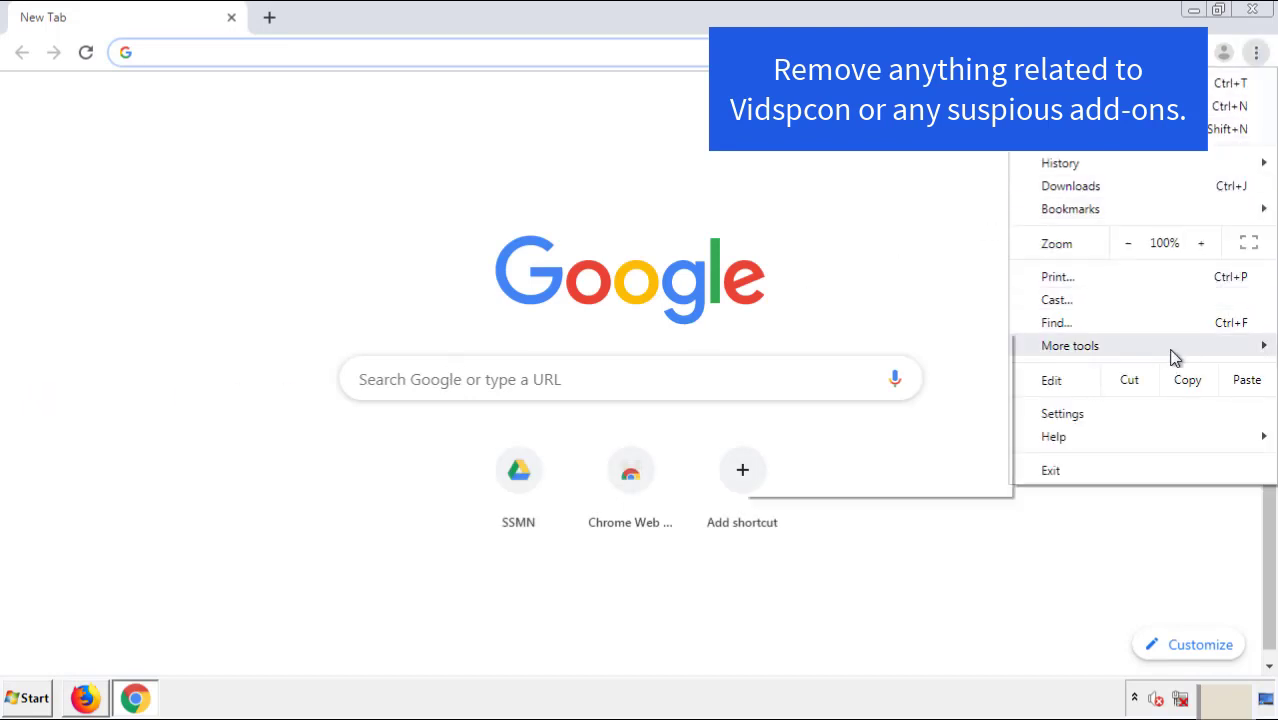
mouse_move(1144, 351)
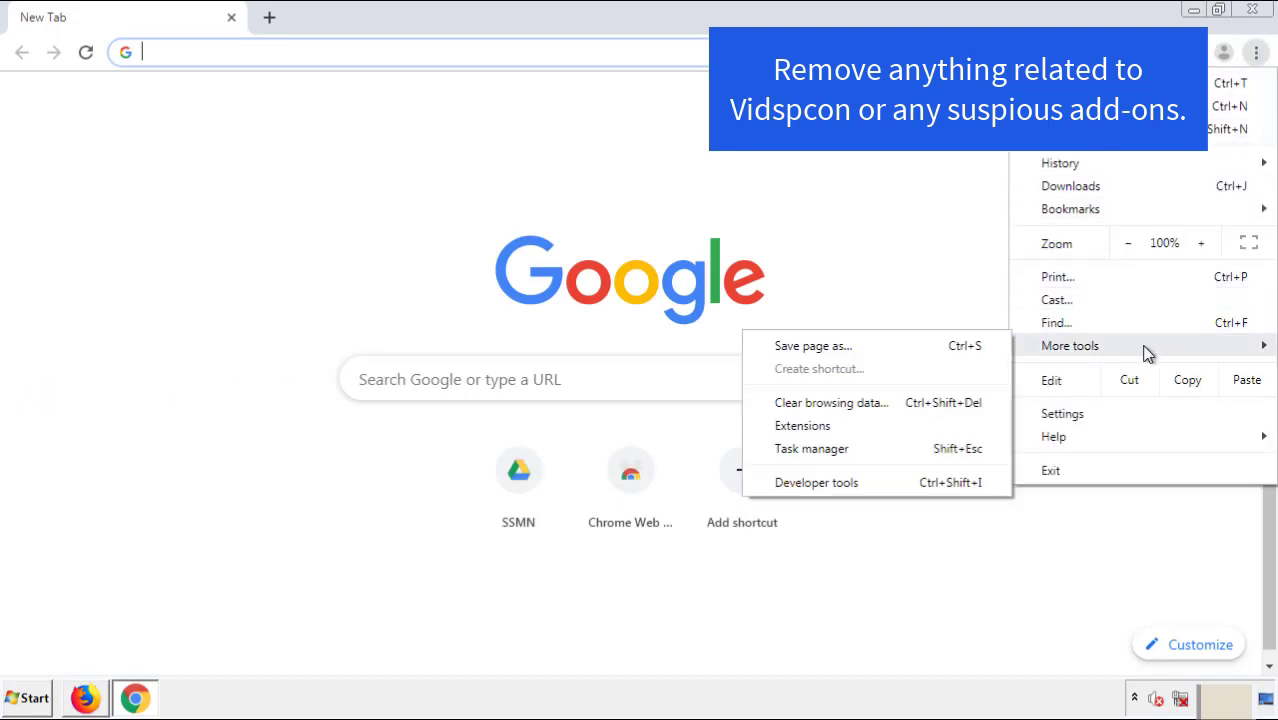
click(812, 425)
scroll(359, 334, down, 5)
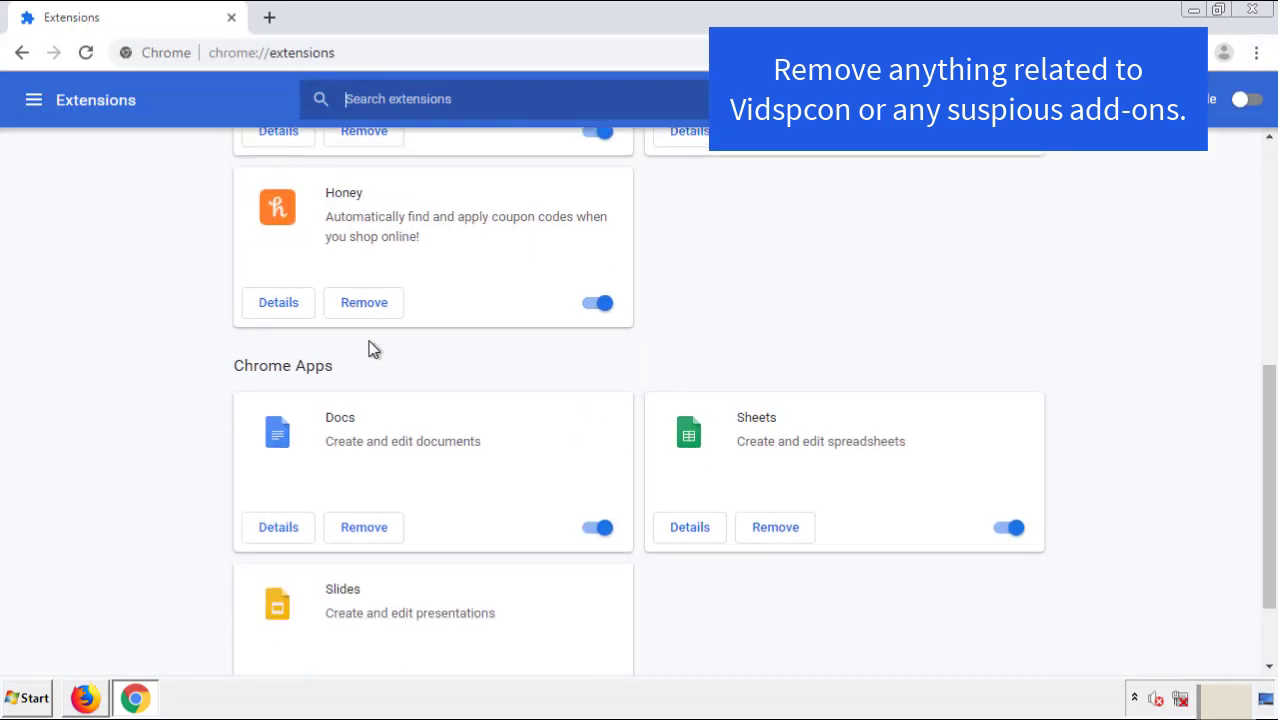
scroll(485, 365, up, 5)
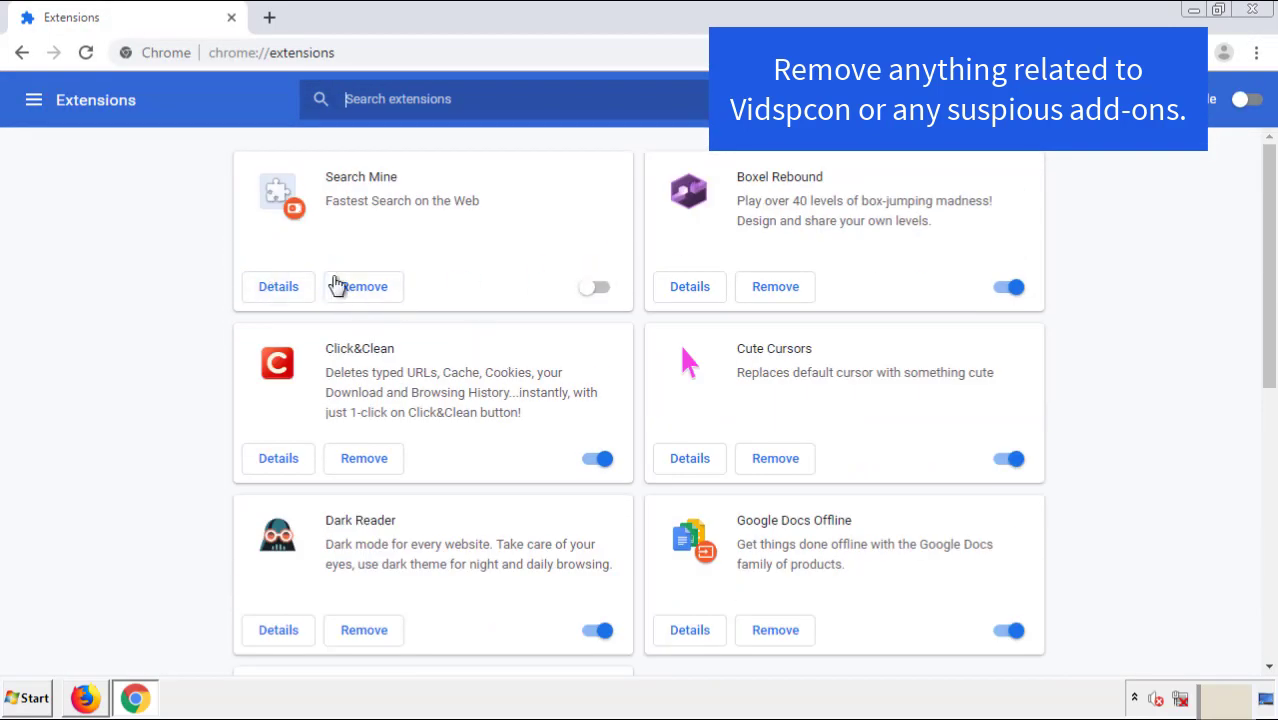
click(362, 290)
click(716, 165)
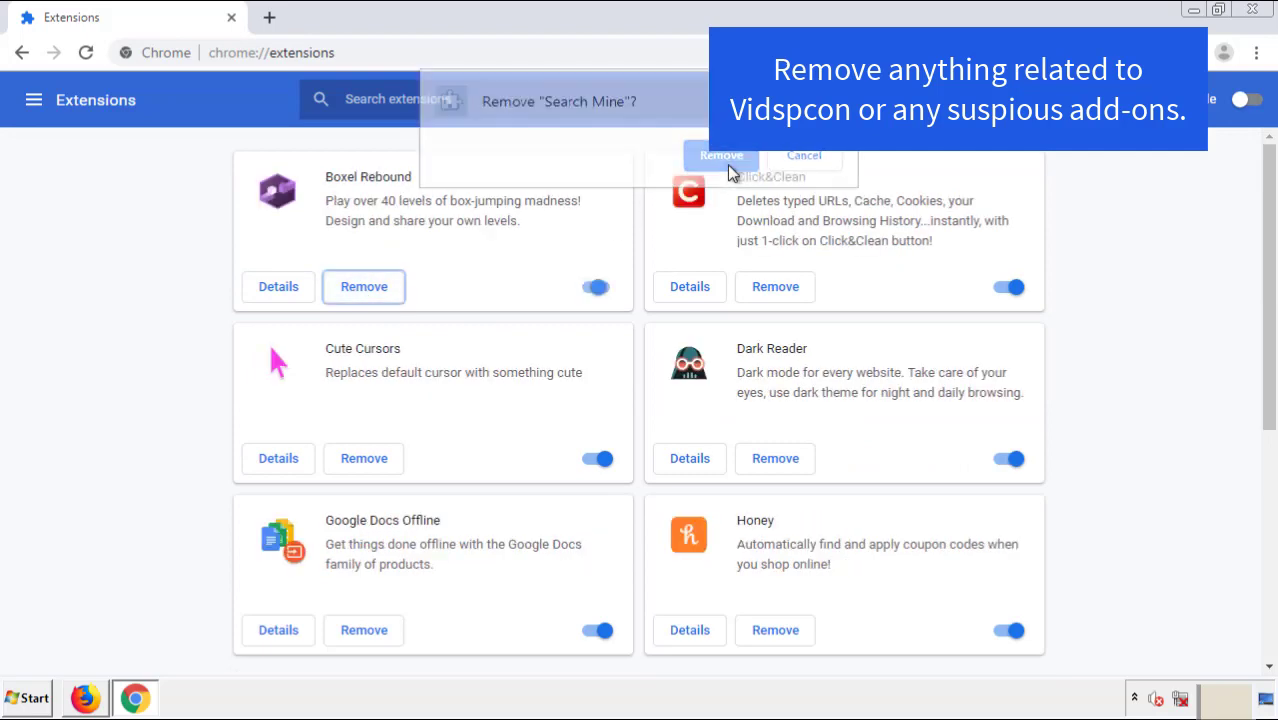
click(1264, 18)
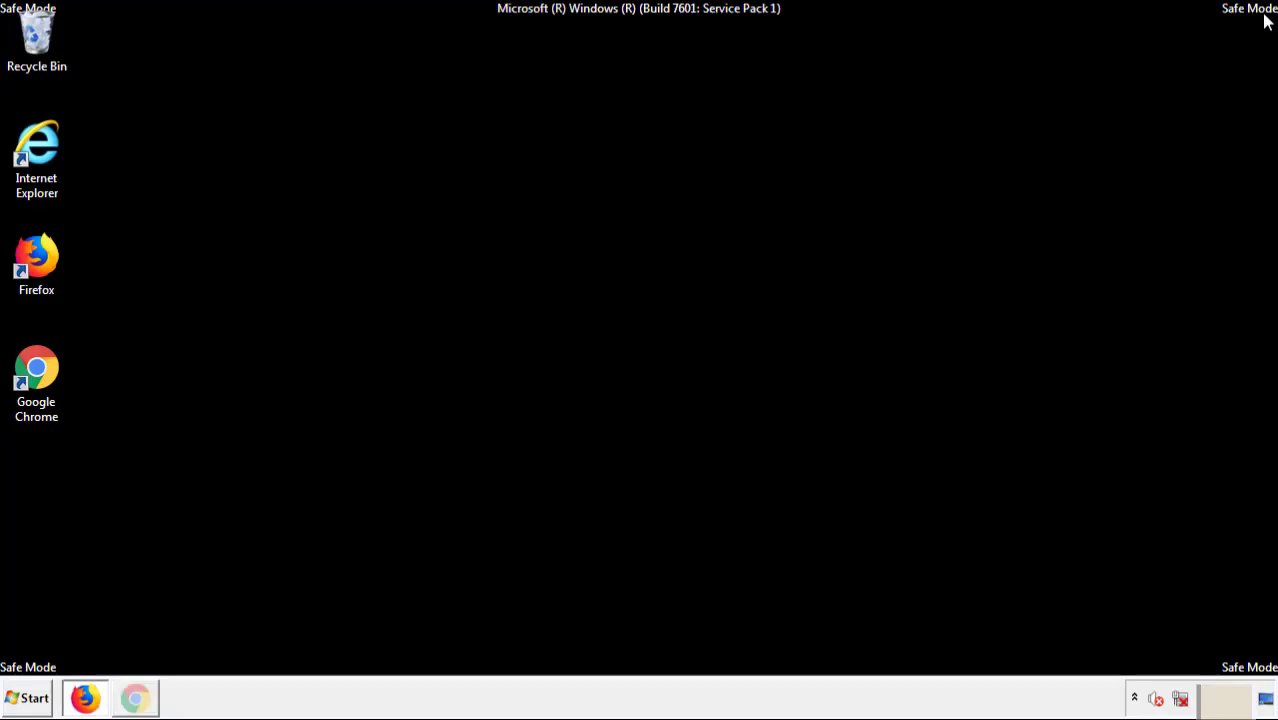
Restart the computer from the Start menu's shut-down options.
click(35, 700)
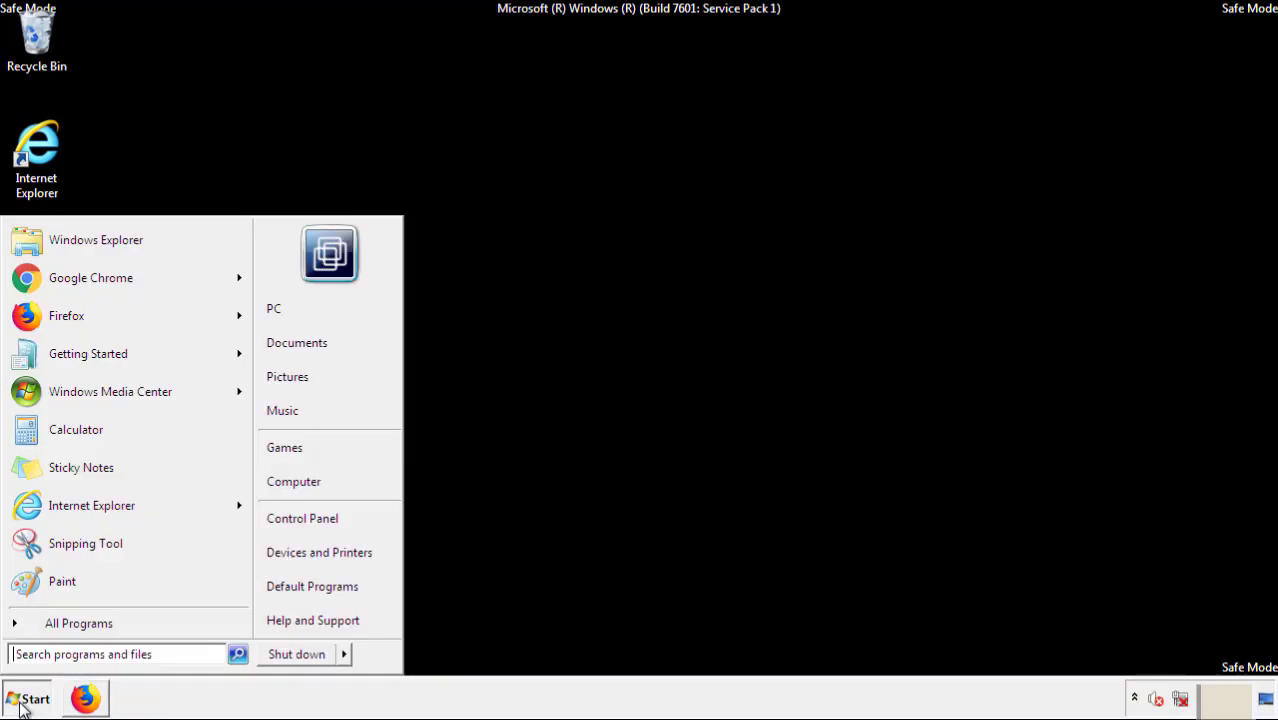
click(346, 656)
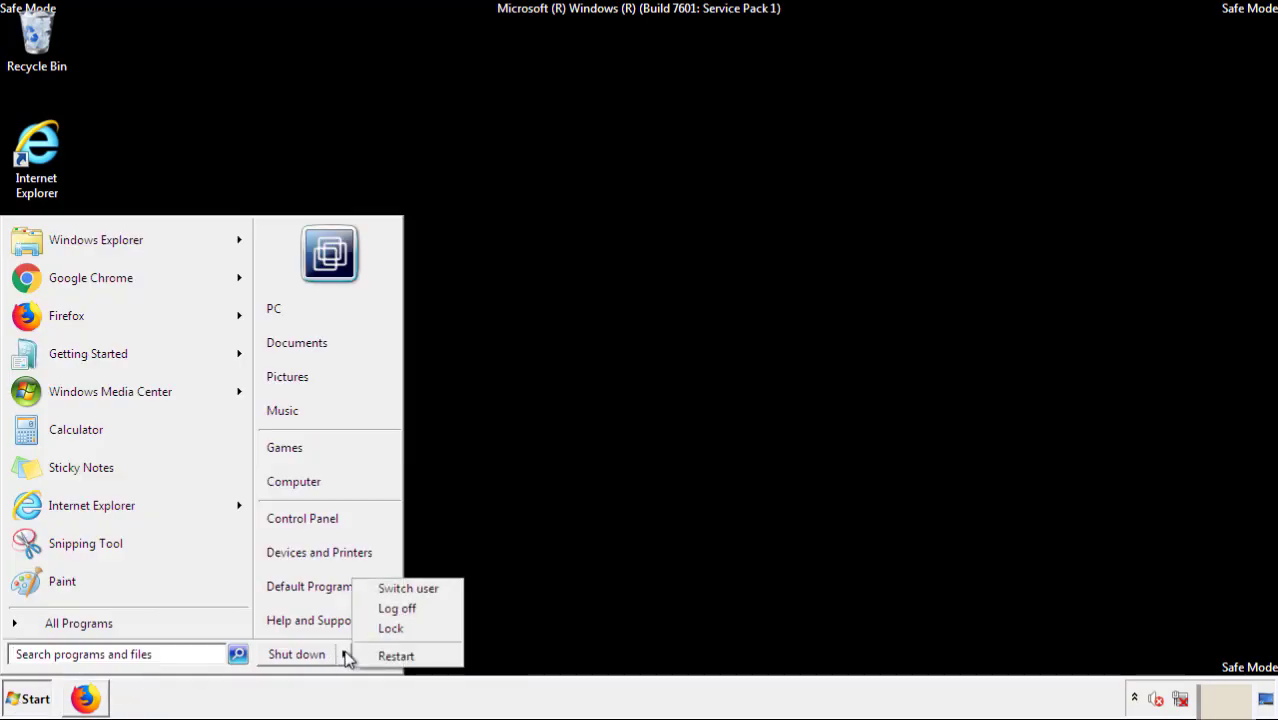
click(396, 655)
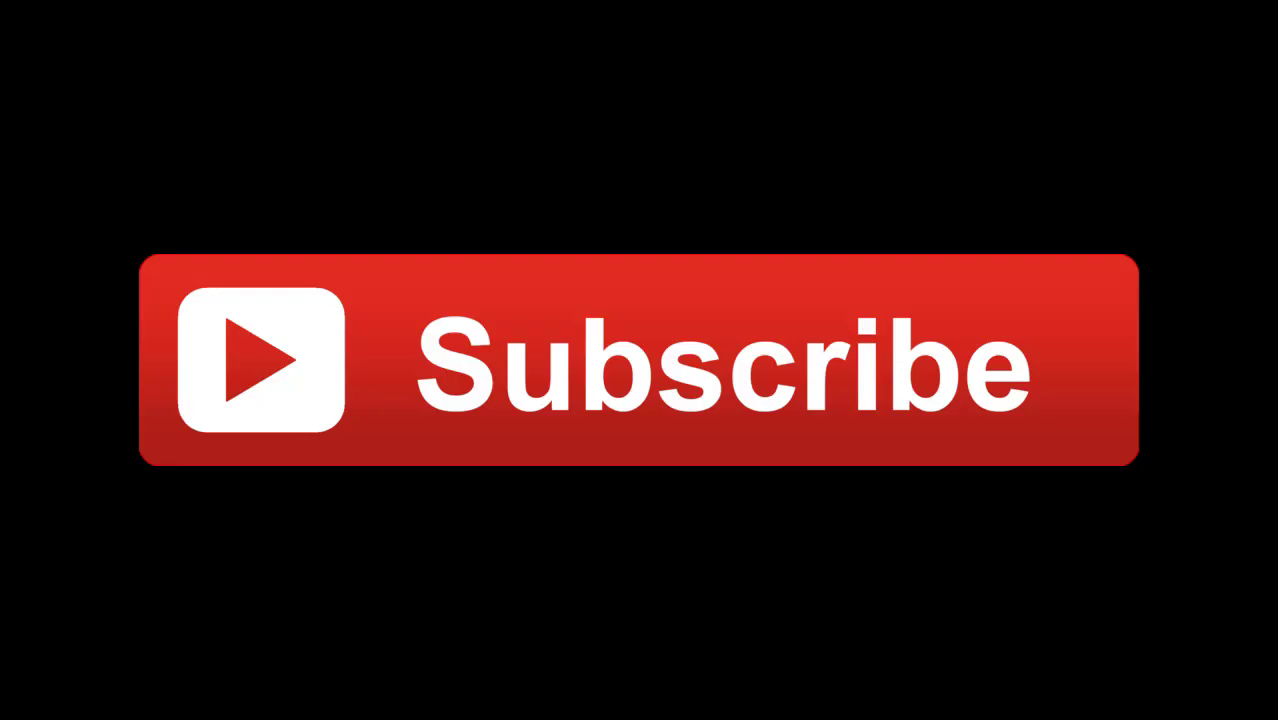